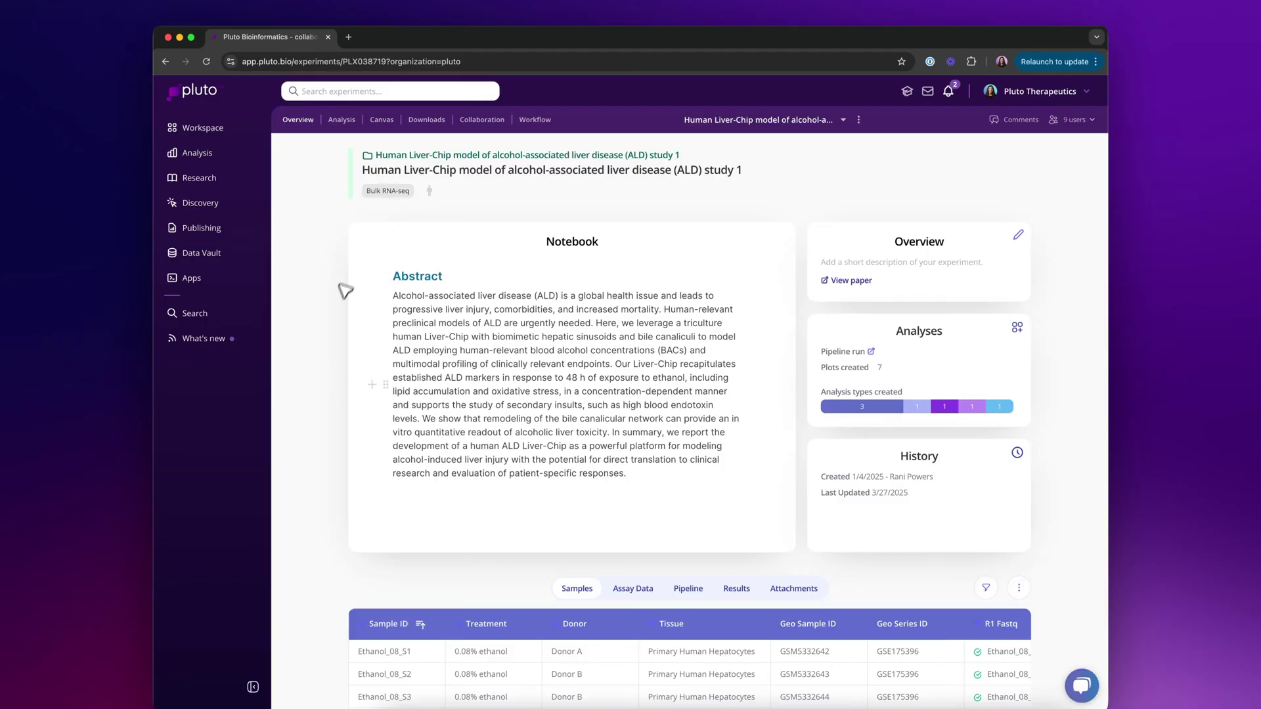
Sort the samples table by Treatment and open the experiment's blank Canvas
{"action": "scroll", "coordinate": [341, 302], "scroll_direction": "down", "scroll_amount": 5}
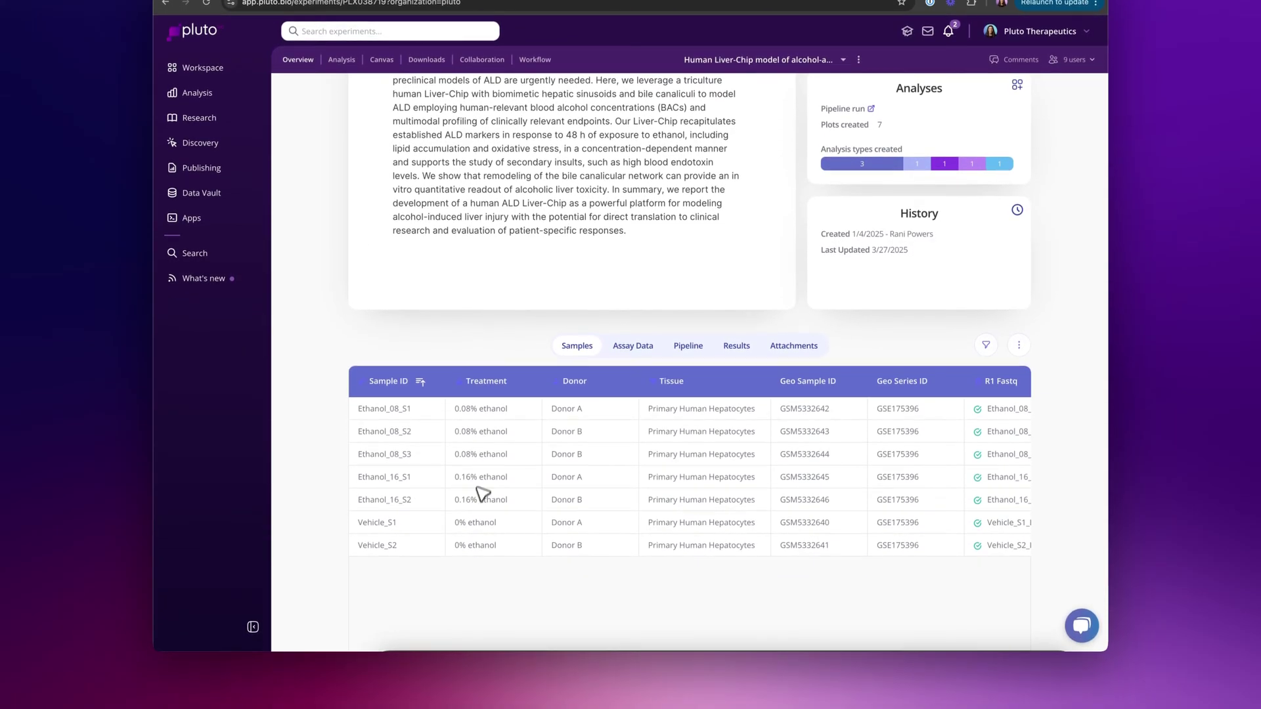
{"action": "left_click", "coordinate": [490, 383]}
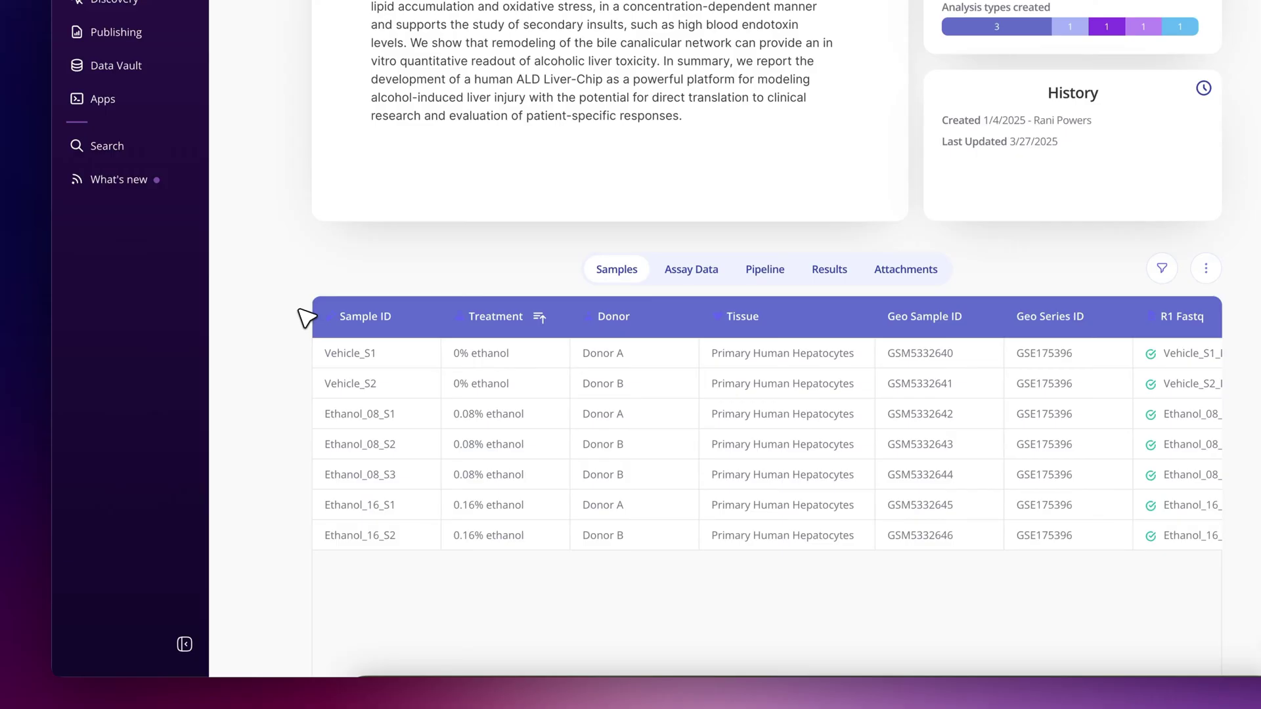
{"action": "scroll", "coordinate": [306, 318], "scroll_direction": "up", "scroll_amount": 4}
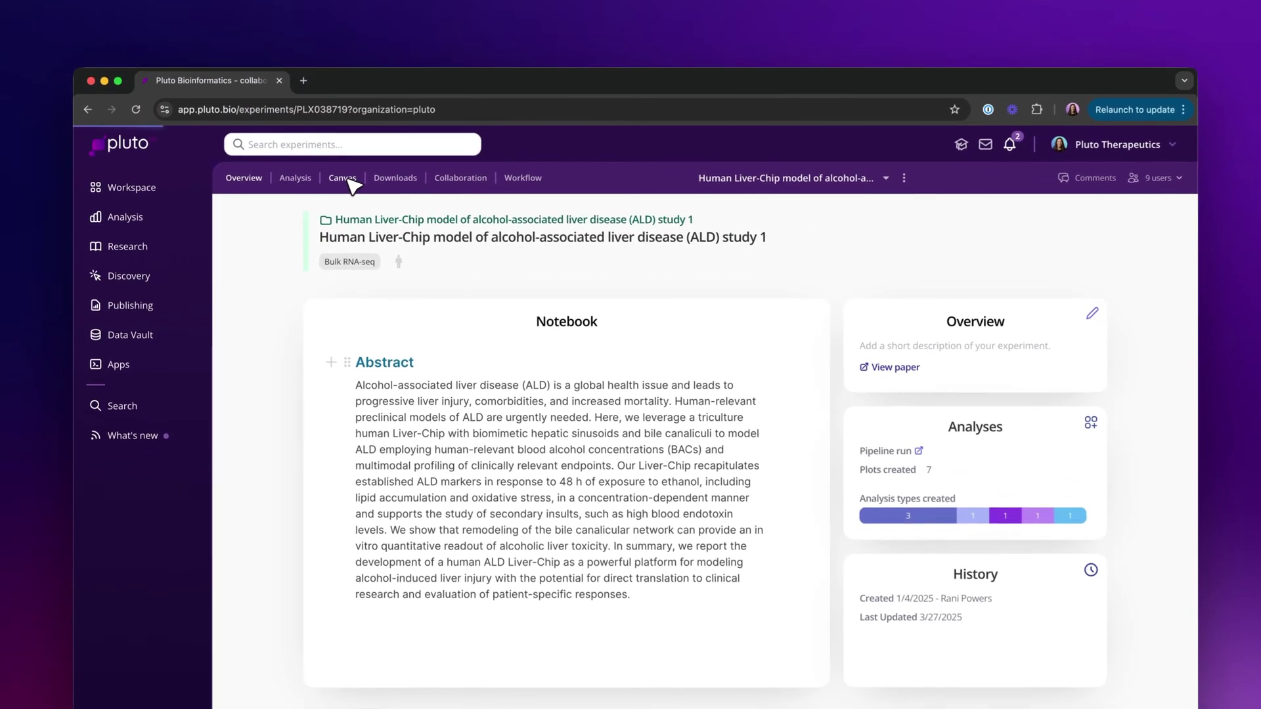
{"action": "left_click", "coordinate": [348, 180]}
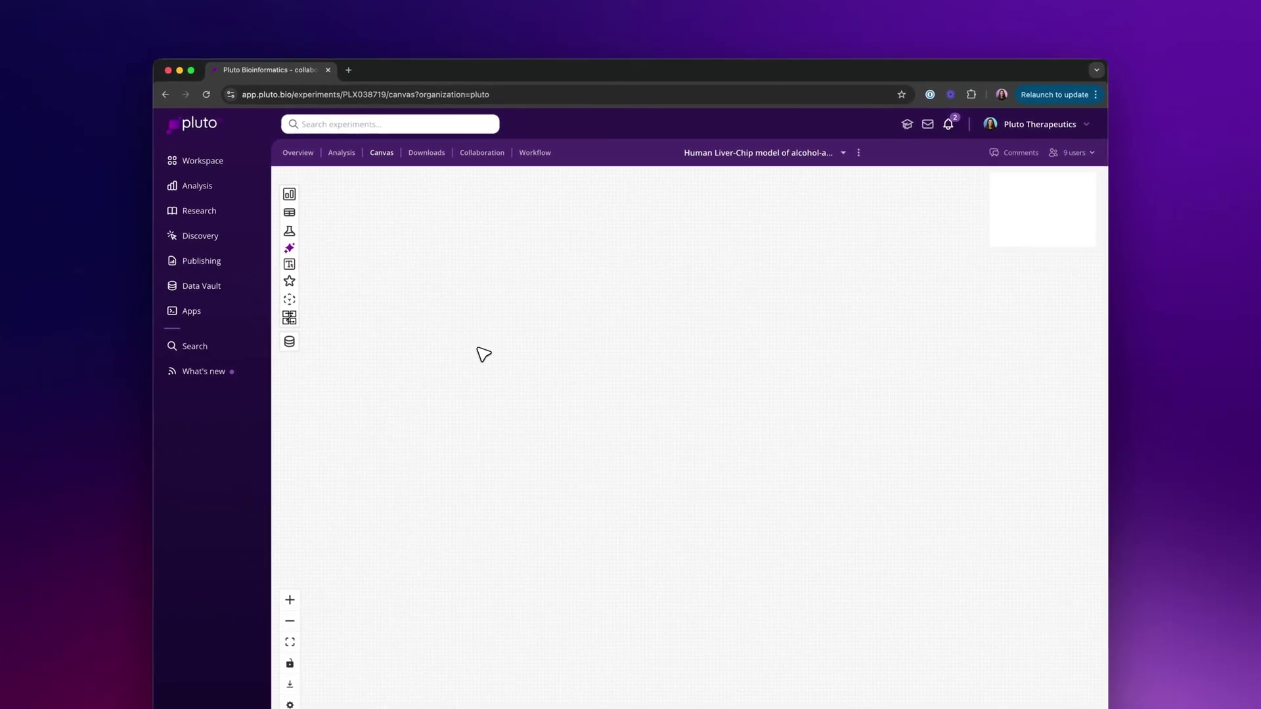
Place a mouse emoji from Frequently Used on the canvas, moved toward the left
{"action": "left_click", "coordinate": [289, 281]}
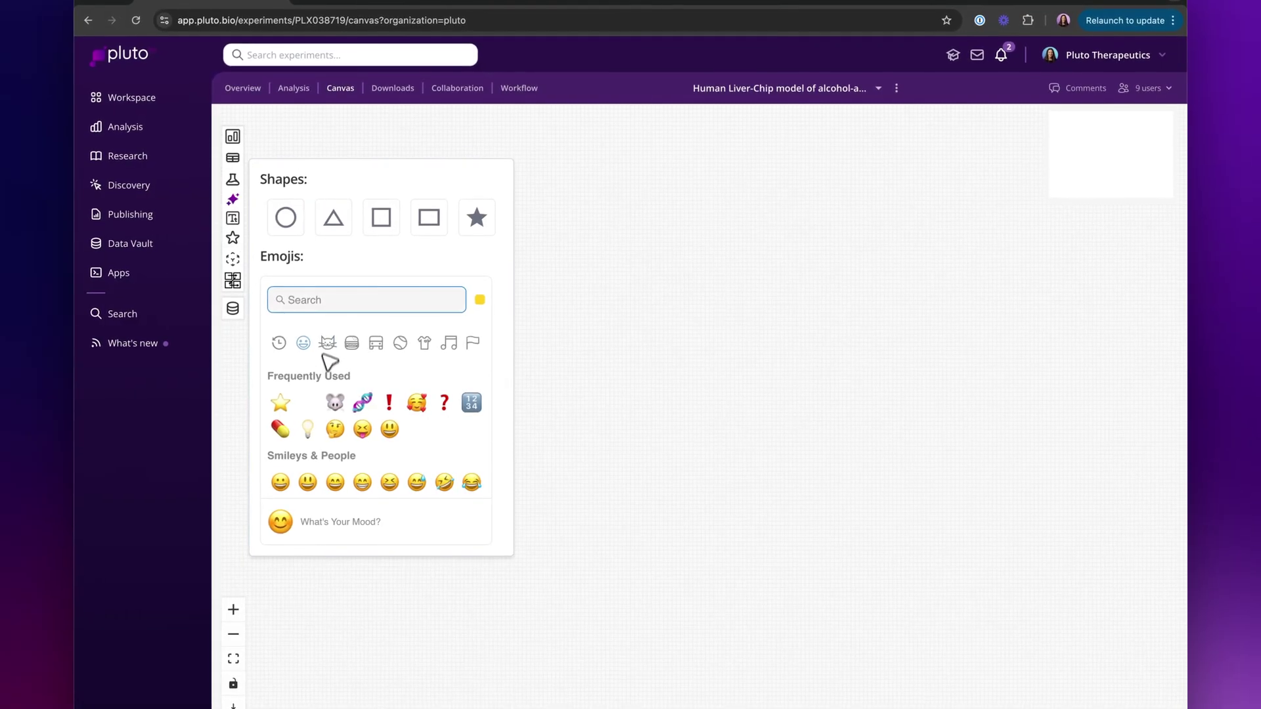
{"action": "left_click", "coordinate": [379, 424]}
{"action": "left_click_drag", "start_coordinate": [721, 455], "coordinate": [471, 325]}
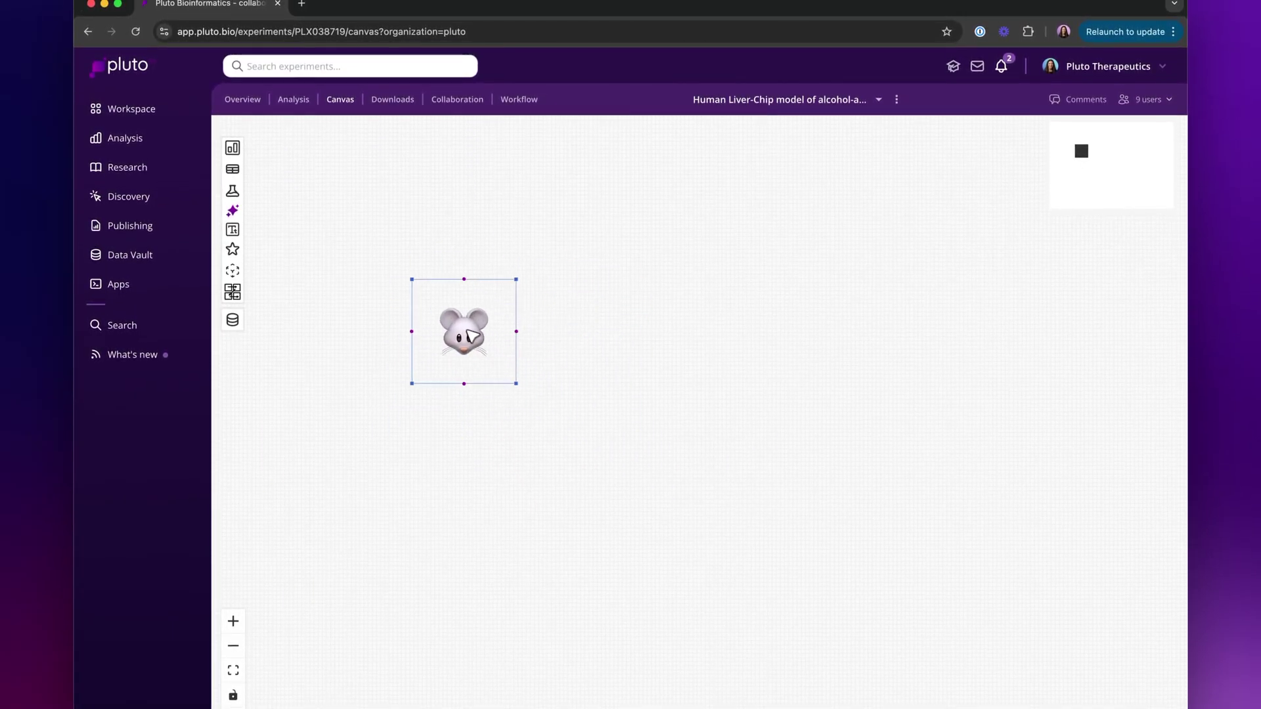
{"action": "left_click_drag", "start_coordinate": [539, 475], "coordinate": [492, 442]}
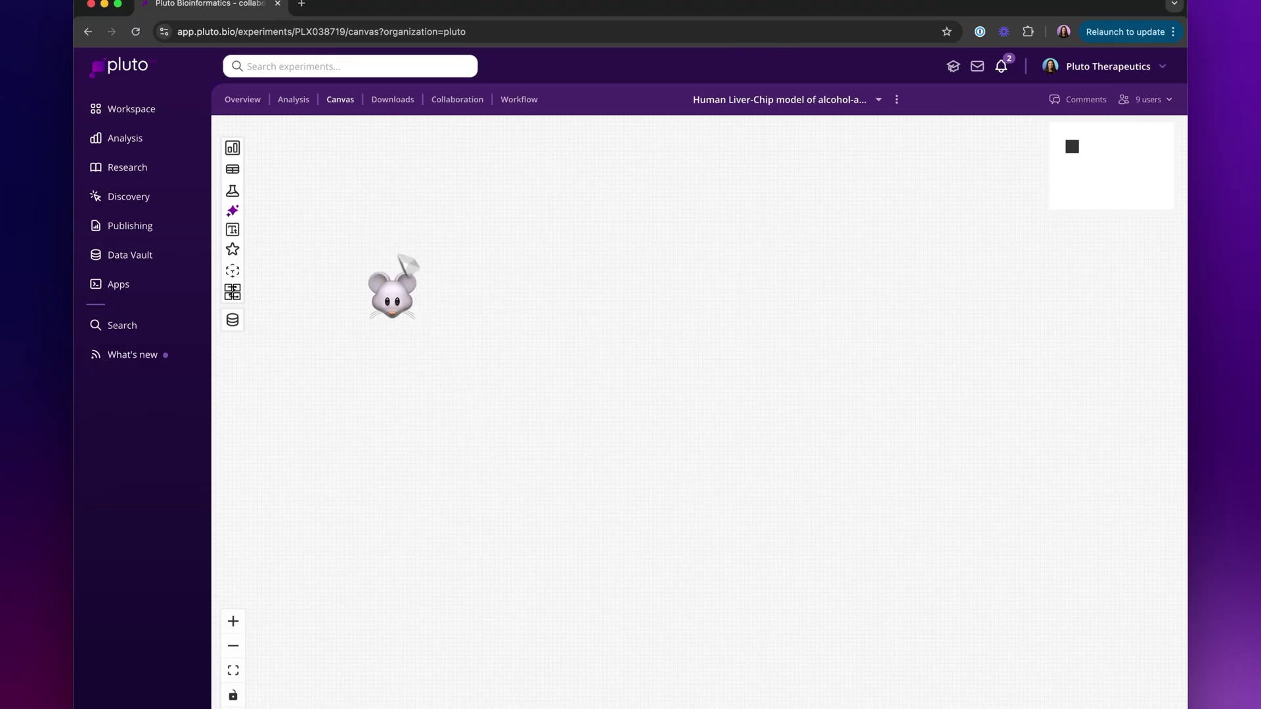
Create a Principal components (PCA) analysis and run it on all samples
{"action": "left_click", "coordinate": [239, 149]}
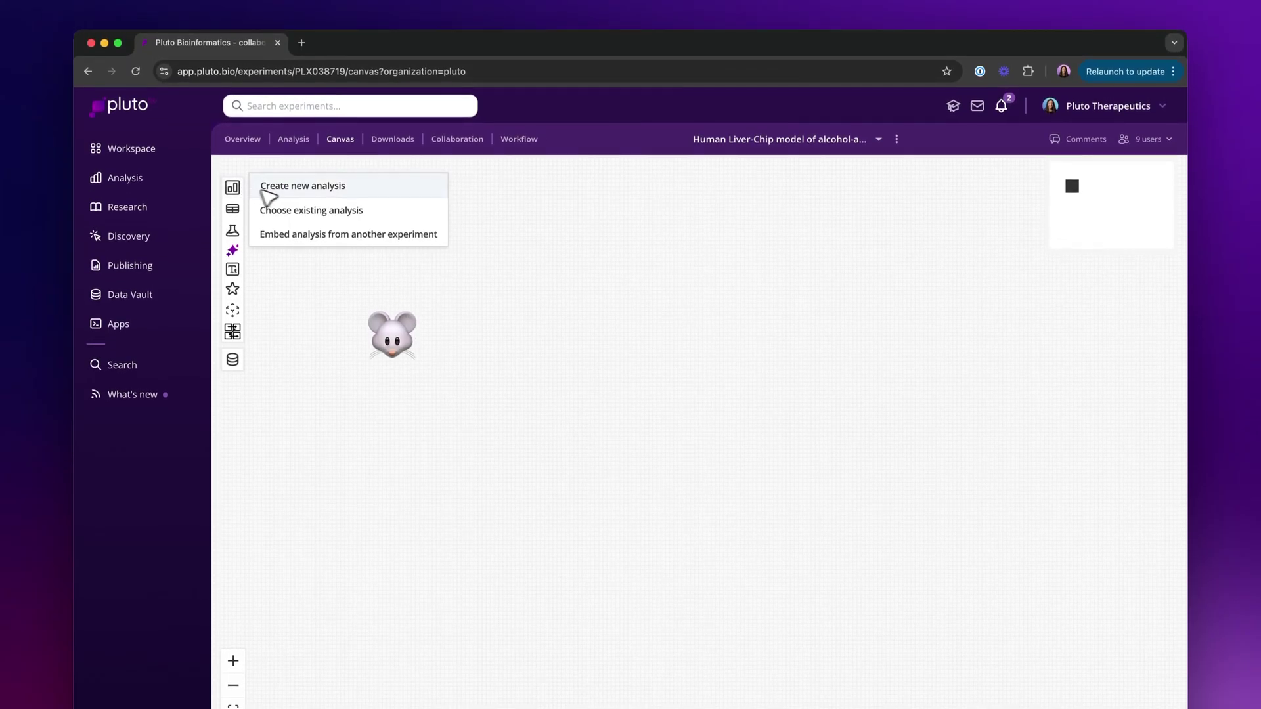
{"action": "left_click", "coordinate": [293, 189]}
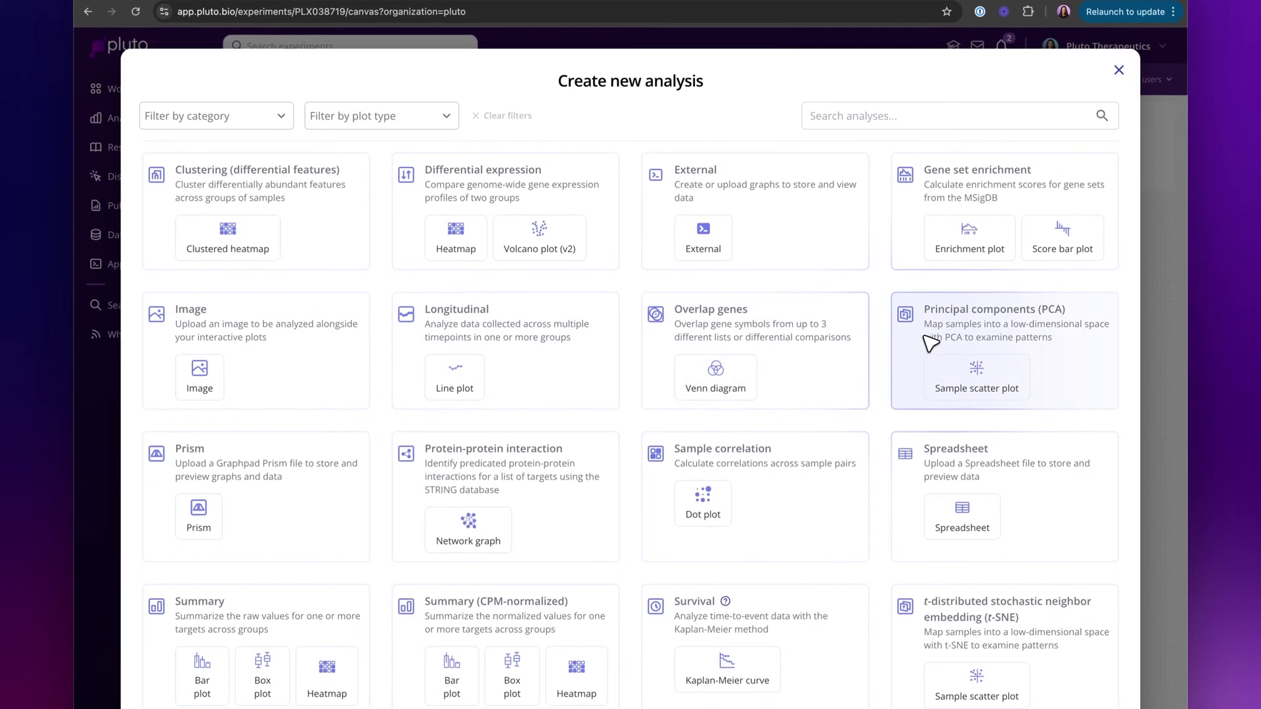
{"action": "left_click", "coordinate": [931, 343]}
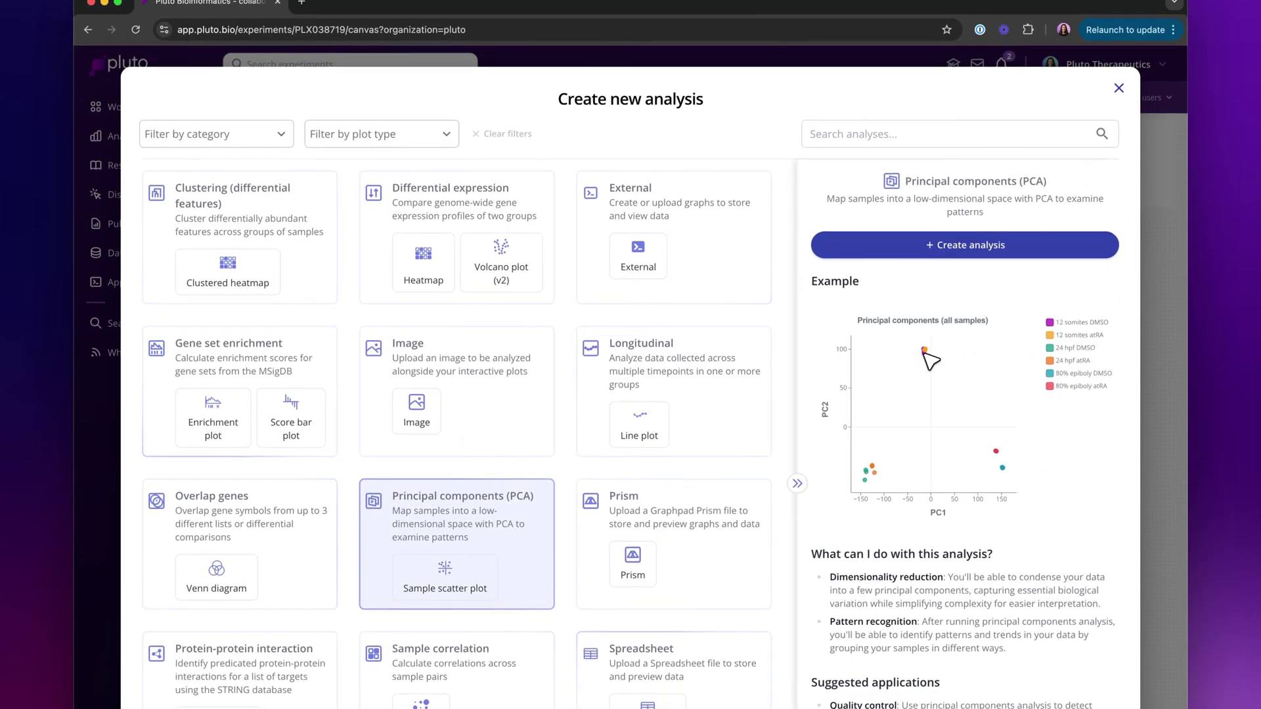
{"action": "left_click", "coordinate": [963, 253]}
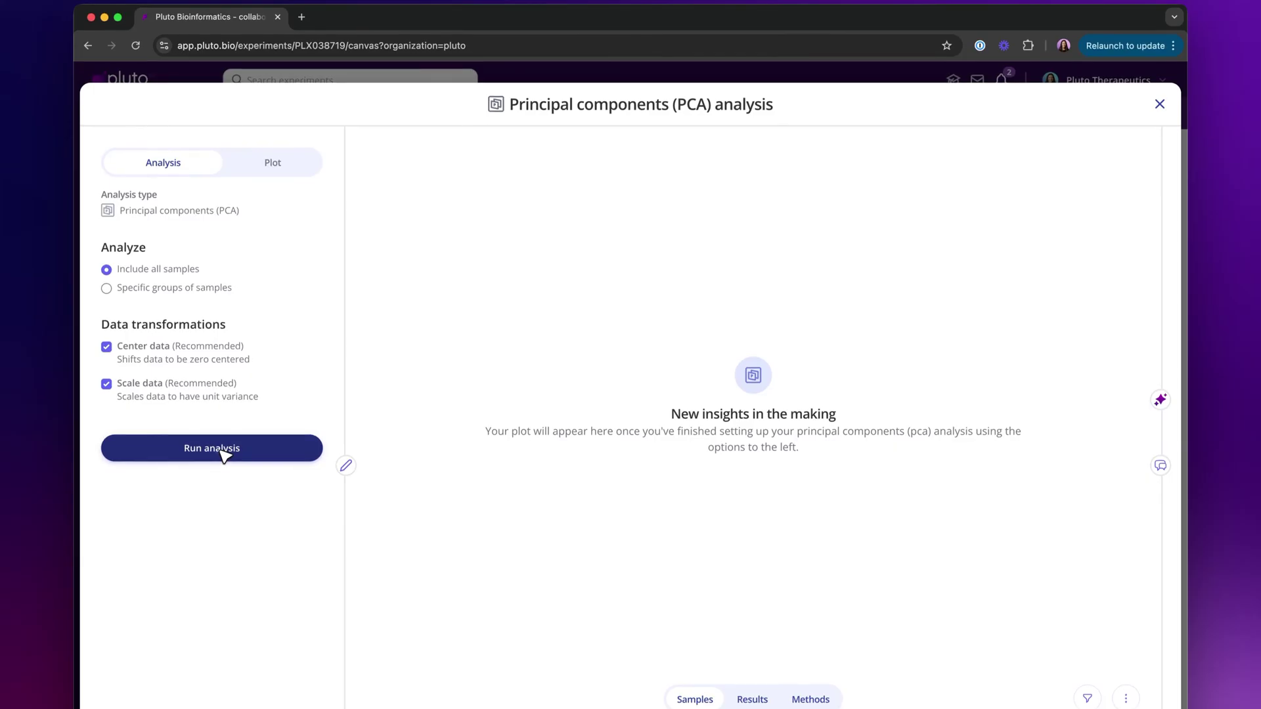
{"action": "left_click", "coordinate": [224, 451]}
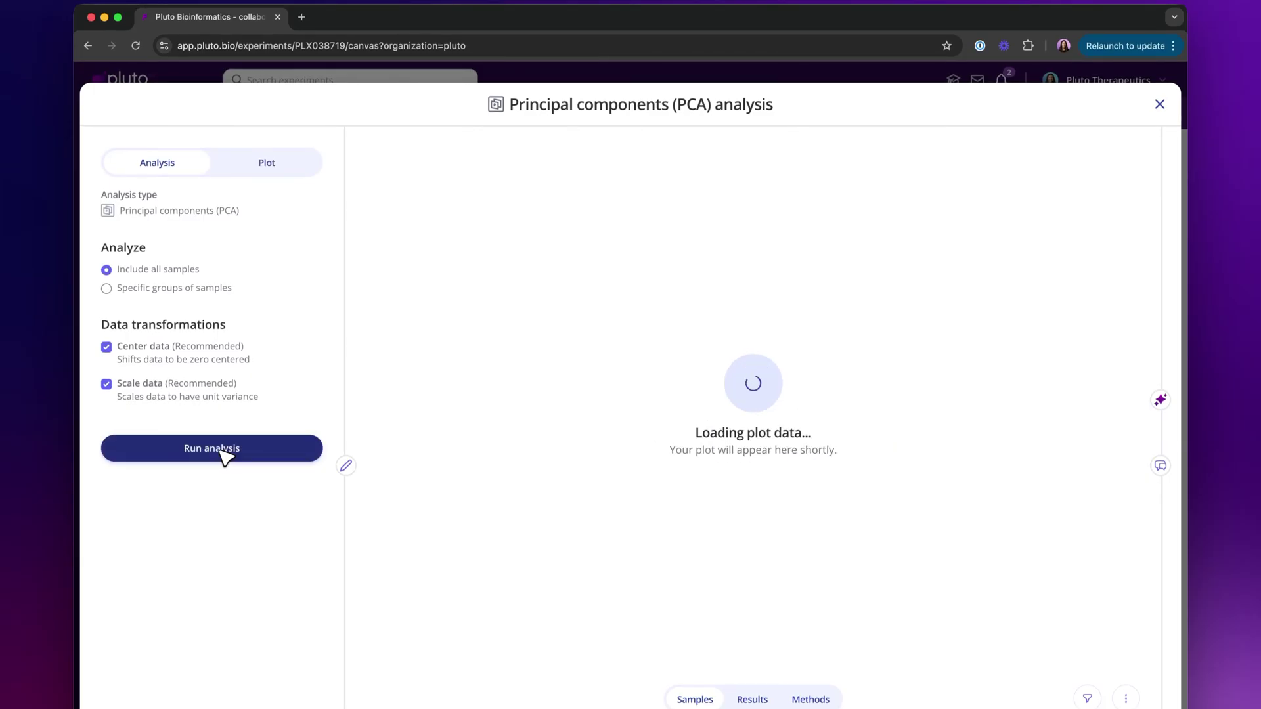
Colour PCA groups 0% ethanol dark navy, 0.16% deep red, 0.08% orange #F46E42, and save
{"action": "left_click", "coordinate": [266, 176]}
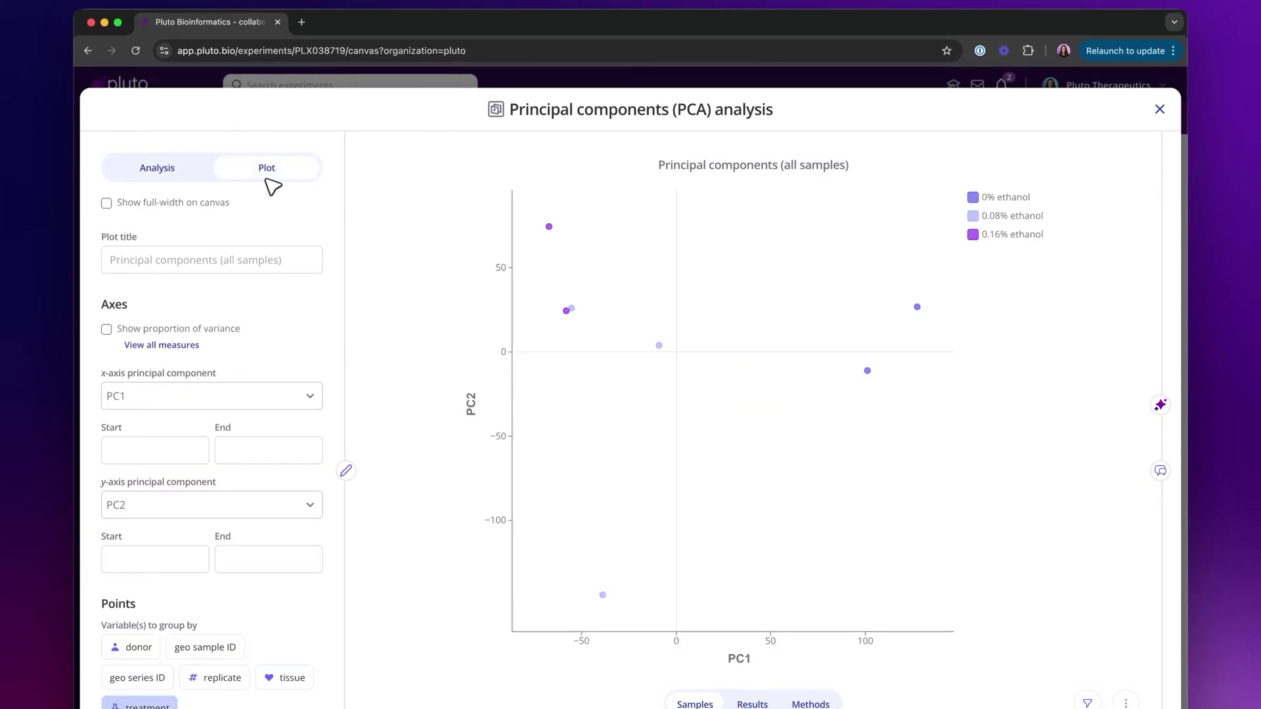
{"action": "scroll", "coordinate": [247, 328], "scroll_direction": "down", "scroll_amount": 10}
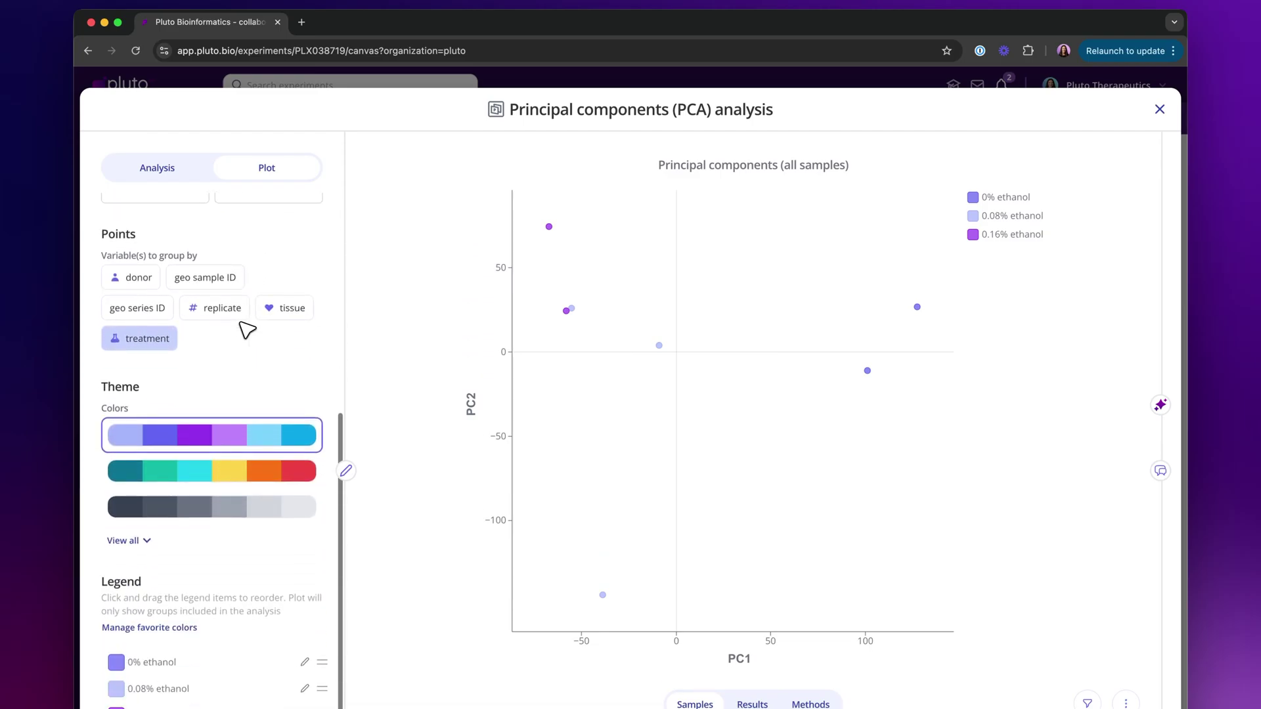
{"action": "left_click", "coordinate": [116, 662]}
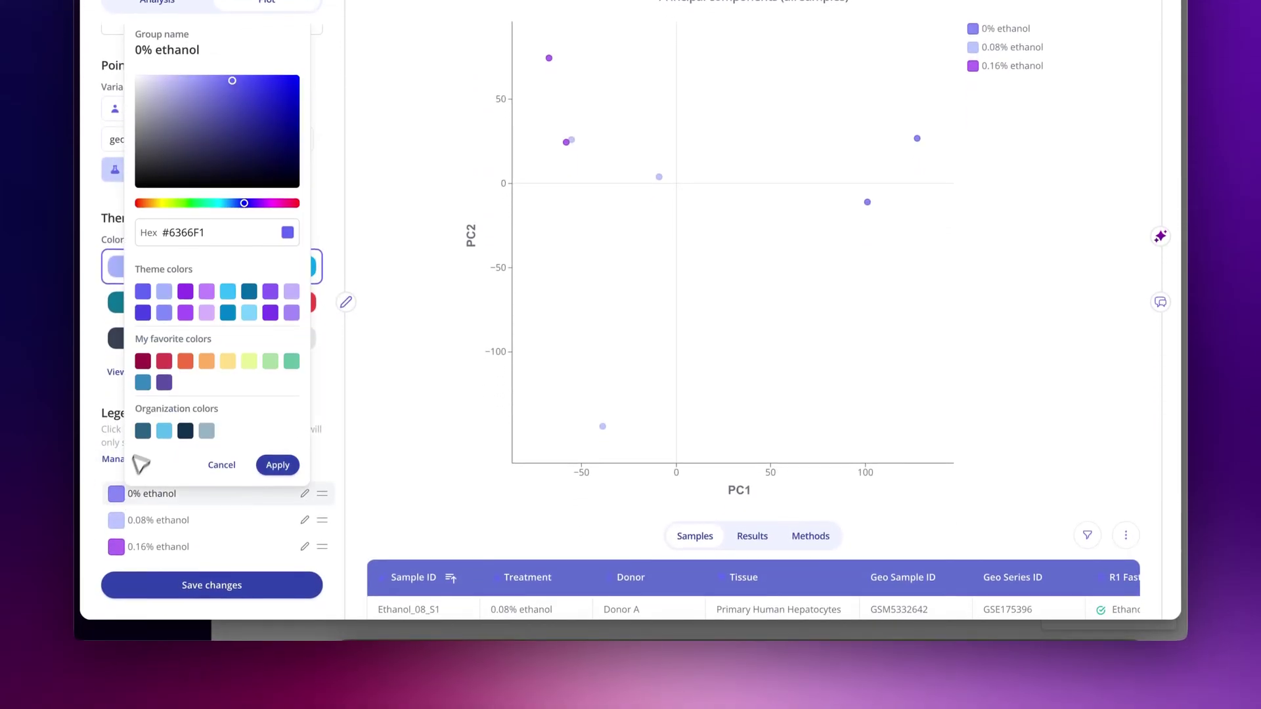
{"action": "left_click", "coordinate": [185, 430]}
{"action": "left_click", "coordinate": [277, 464]}
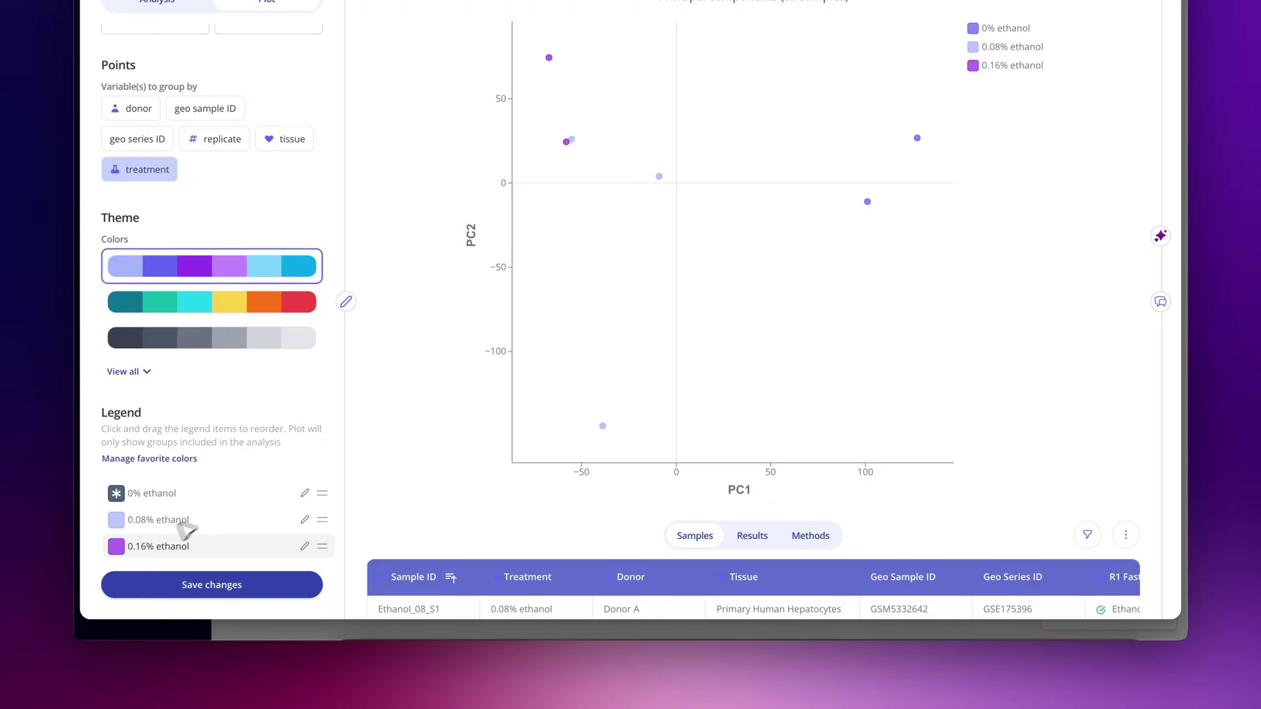
{"action": "left_click", "coordinate": [117, 546]}
{"action": "left_click", "coordinate": [143, 414]}
{"action": "left_click", "coordinate": [277, 518]}
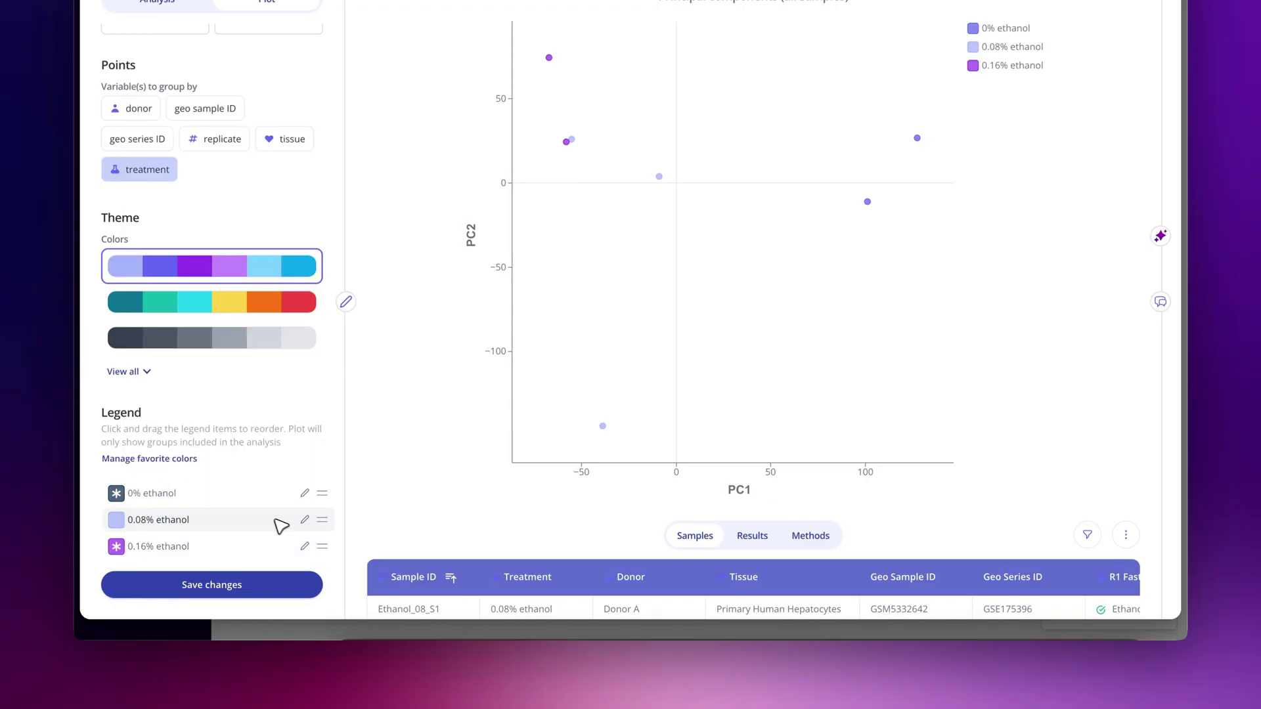
{"action": "left_click", "coordinate": [125, 519]}
{"action": "left_click", "coordinate": [186, 388]}
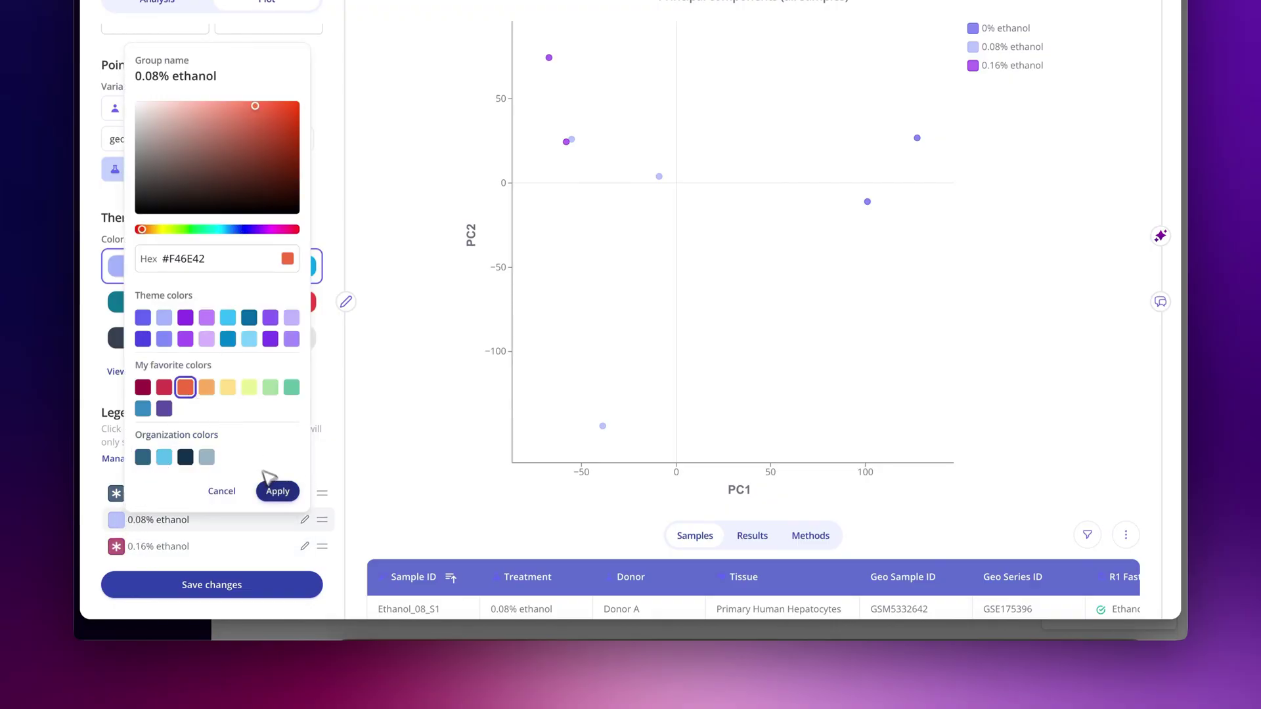
{"action": "left_click", "coordinate": [277, 491]}
{"action": "left_click", "coordinate": [243, 585]}
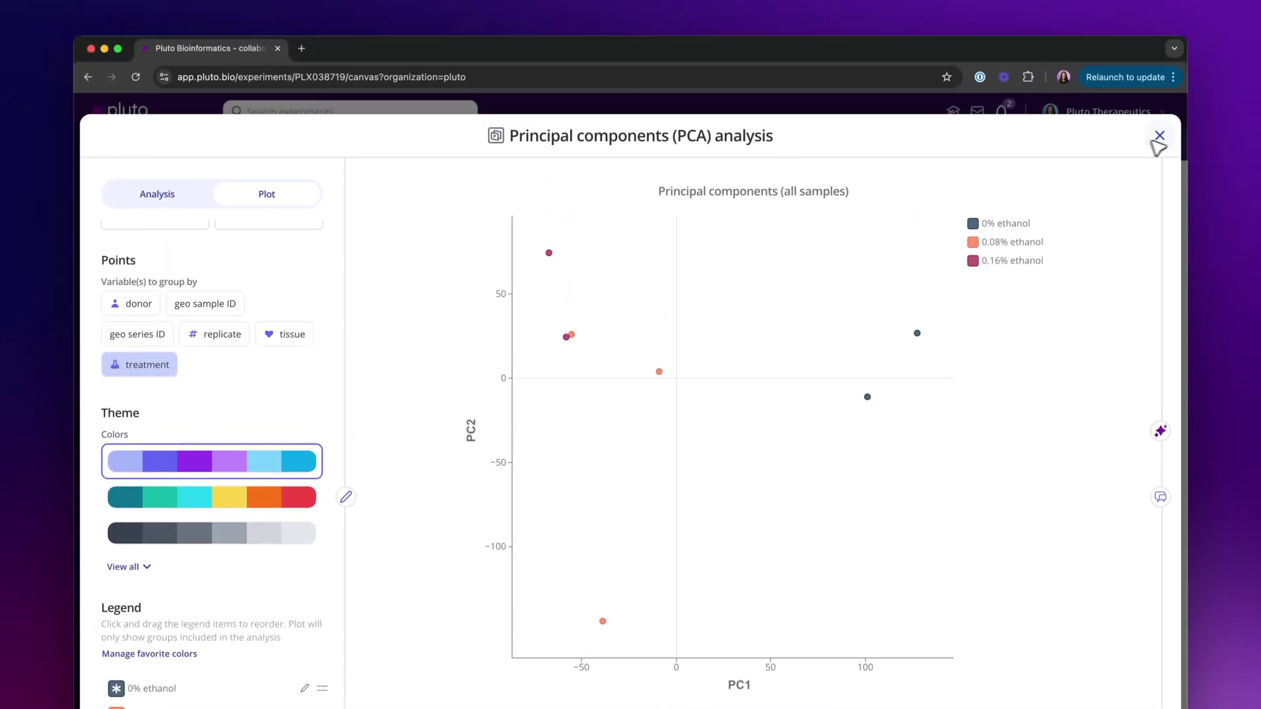
Close the PCA editor and enlarge the PCA plot card beside the mouse emoji
{"action": "left_click", "coordinate": [1158, 136]}
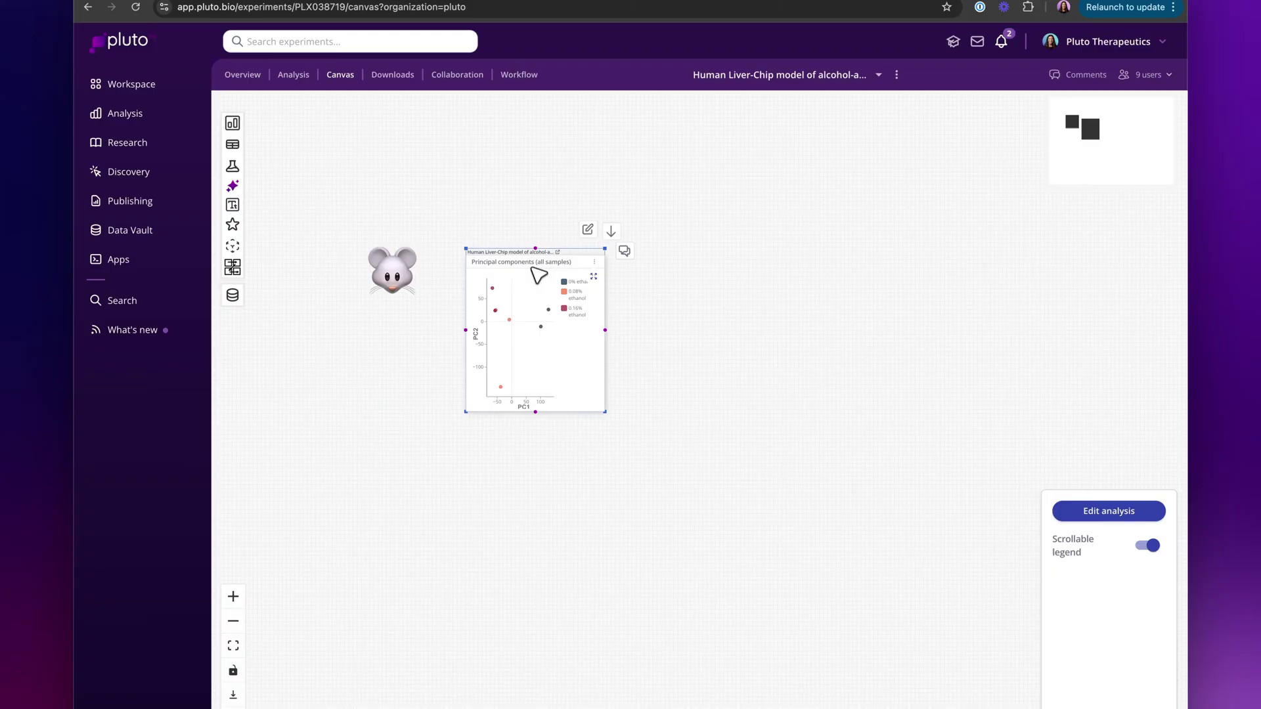
{"action": "left_click_drag", "start_coordinate": [601, 401], "coordinate": [707, 421]}
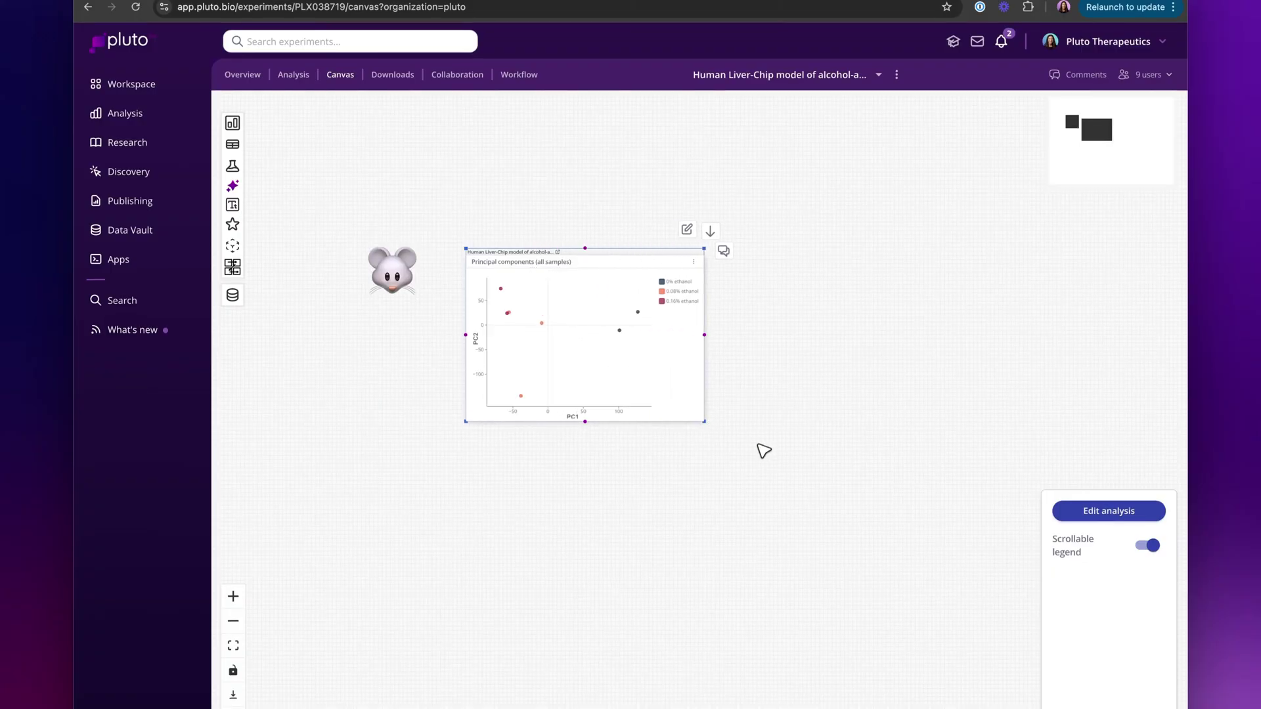
{"action": "left_click", "coordinate": [764, 451]}
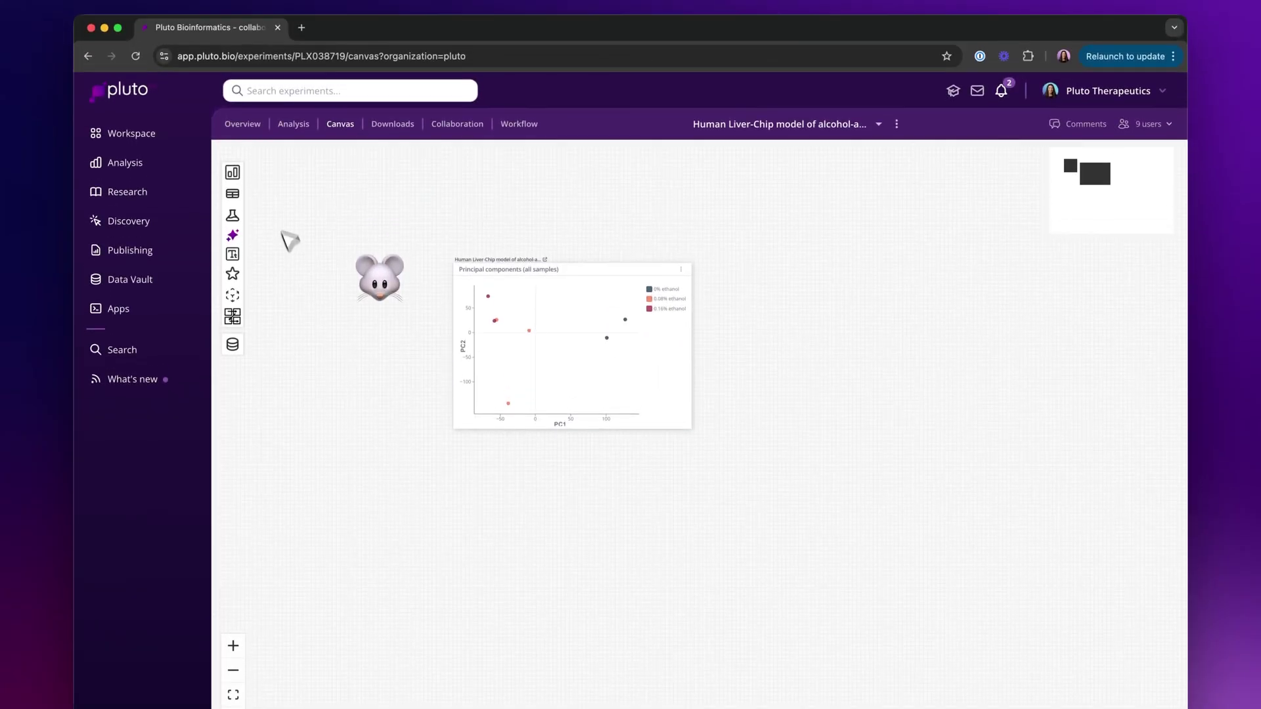
{"action": "left_click", "coordinate": [239, 173]}
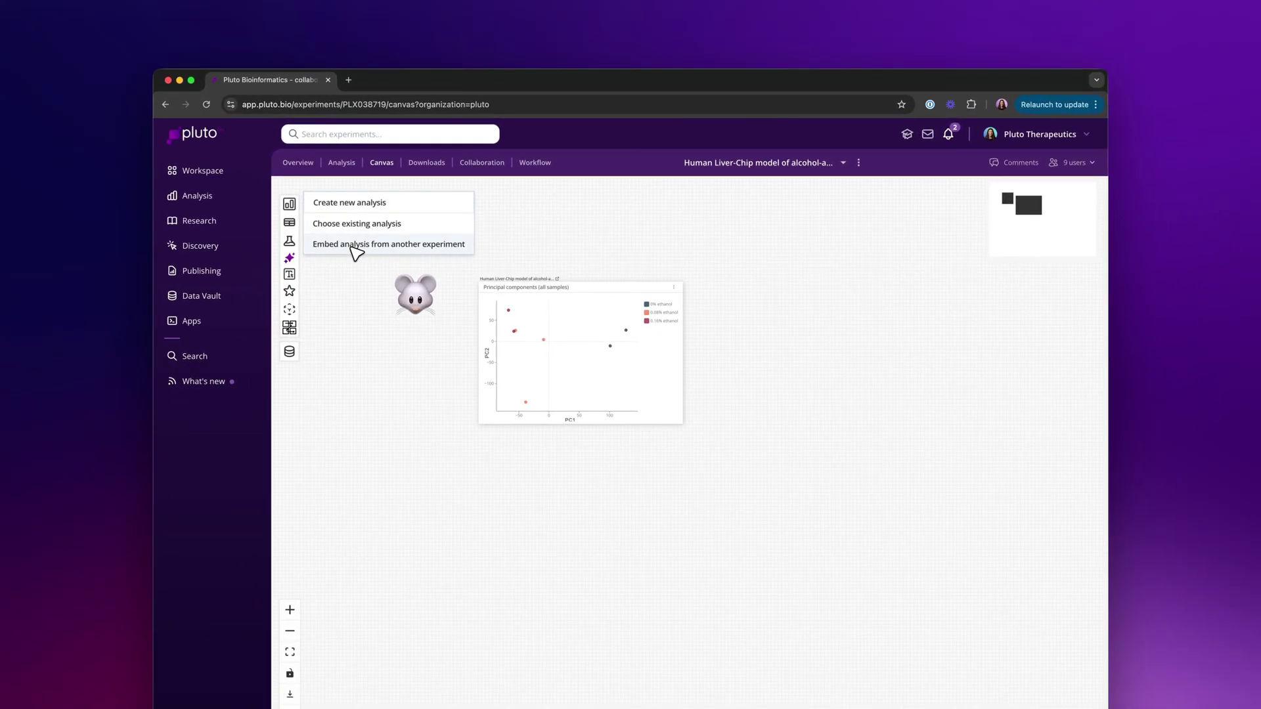
Run a differential expression analysis by Treatment: 0.08% ethanol versus 0% ethanol control
{"action": "left_click", "coordinate": [353, 205]}
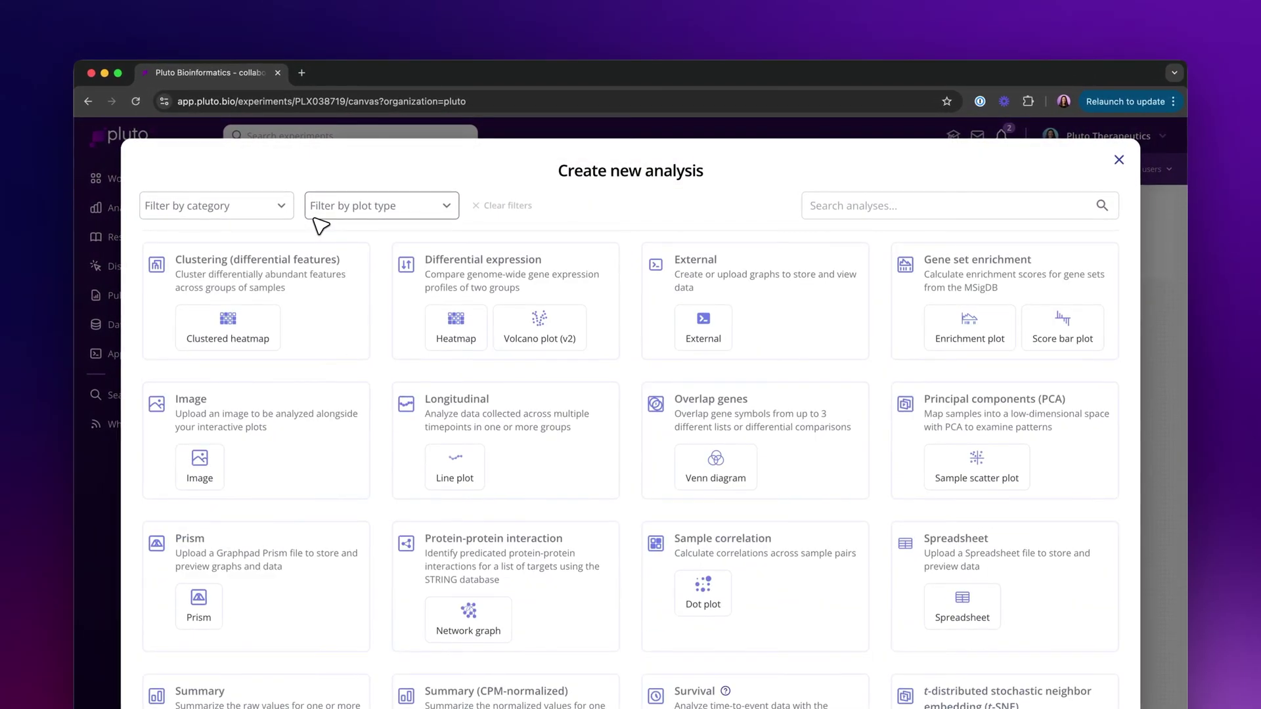
{"action": "left_click", "coordinate": [555, 298]}
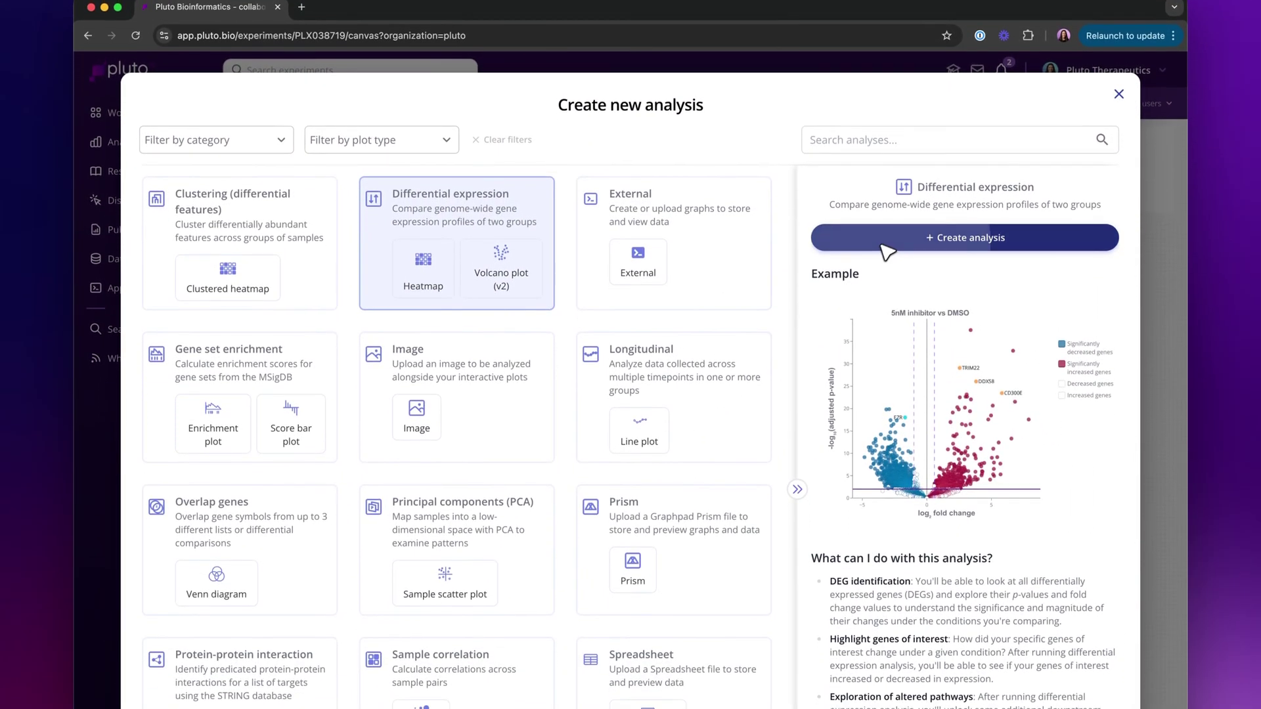
{"action": "left_click", "coordinate": [882, 243]}
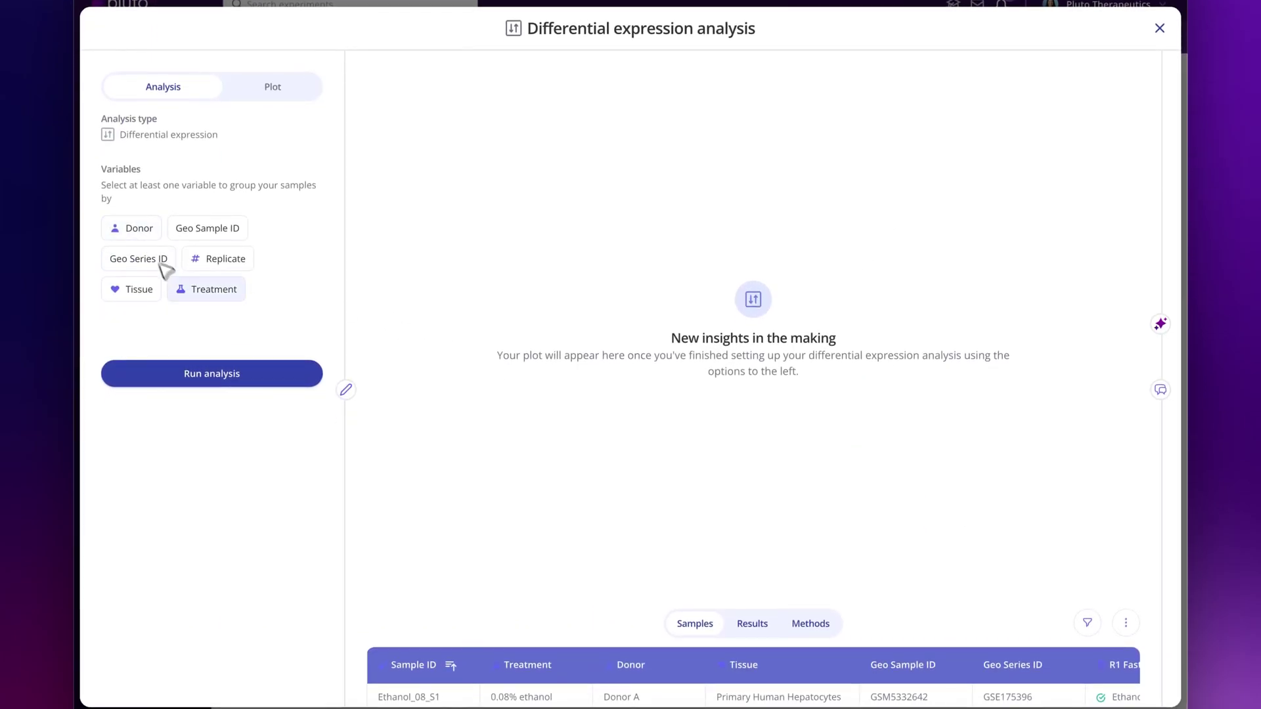
{"action": "left_click", "coordinate": [179, 289]}
{"action": "left_click", "coordinate": [182, 430]}
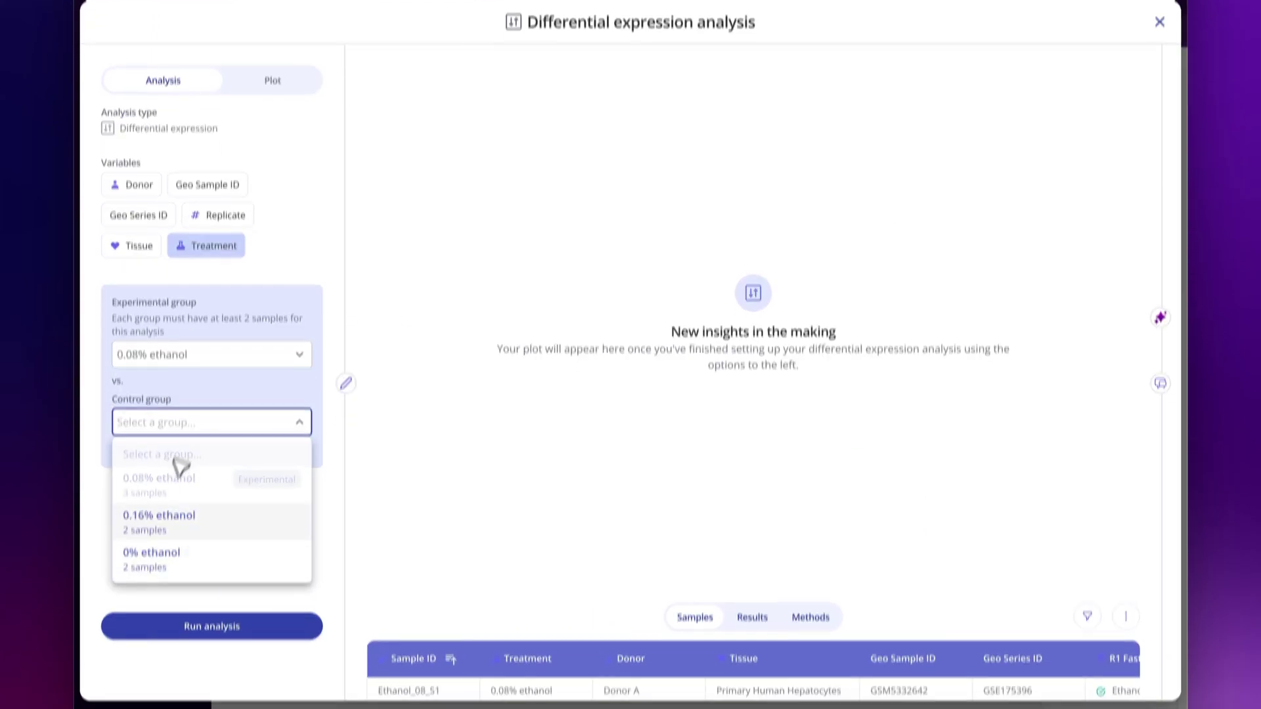
{"action": "left_click", "coordinate": [151, 553]}
{"action": "left_click", "coordinate": [174, 632]}
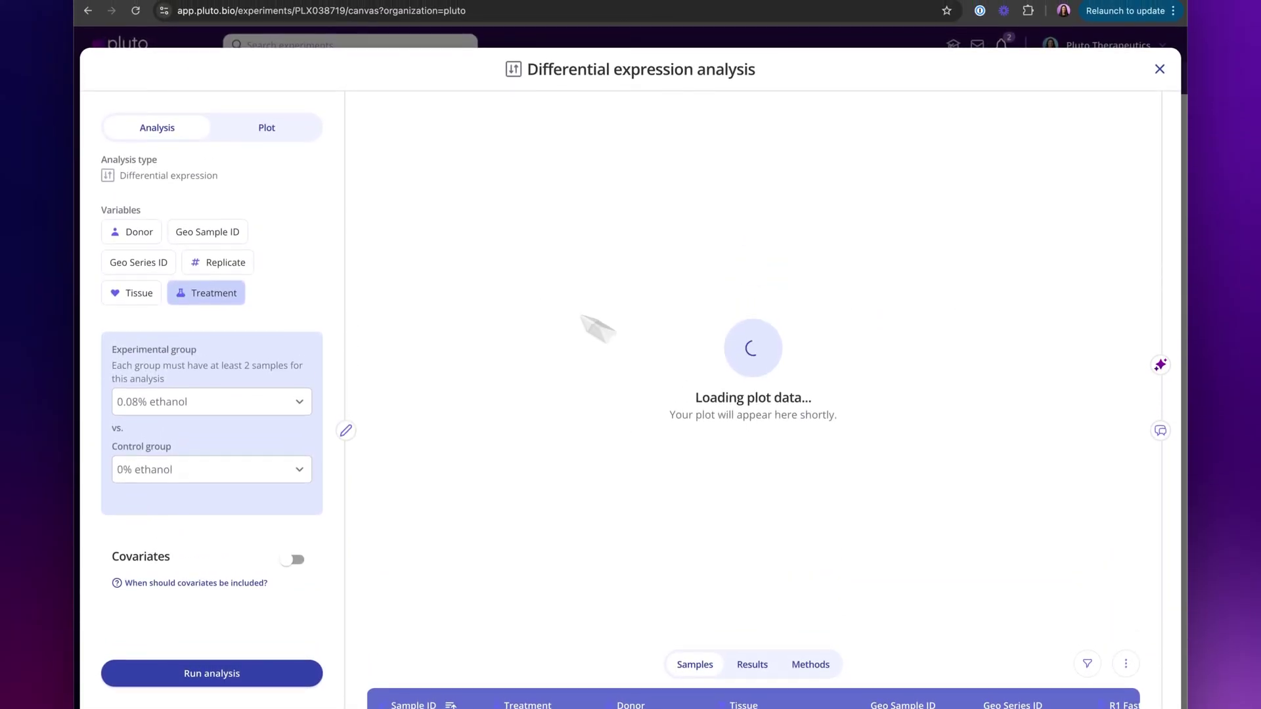
{"action": "left_click", "coordinate": [266, 199]}
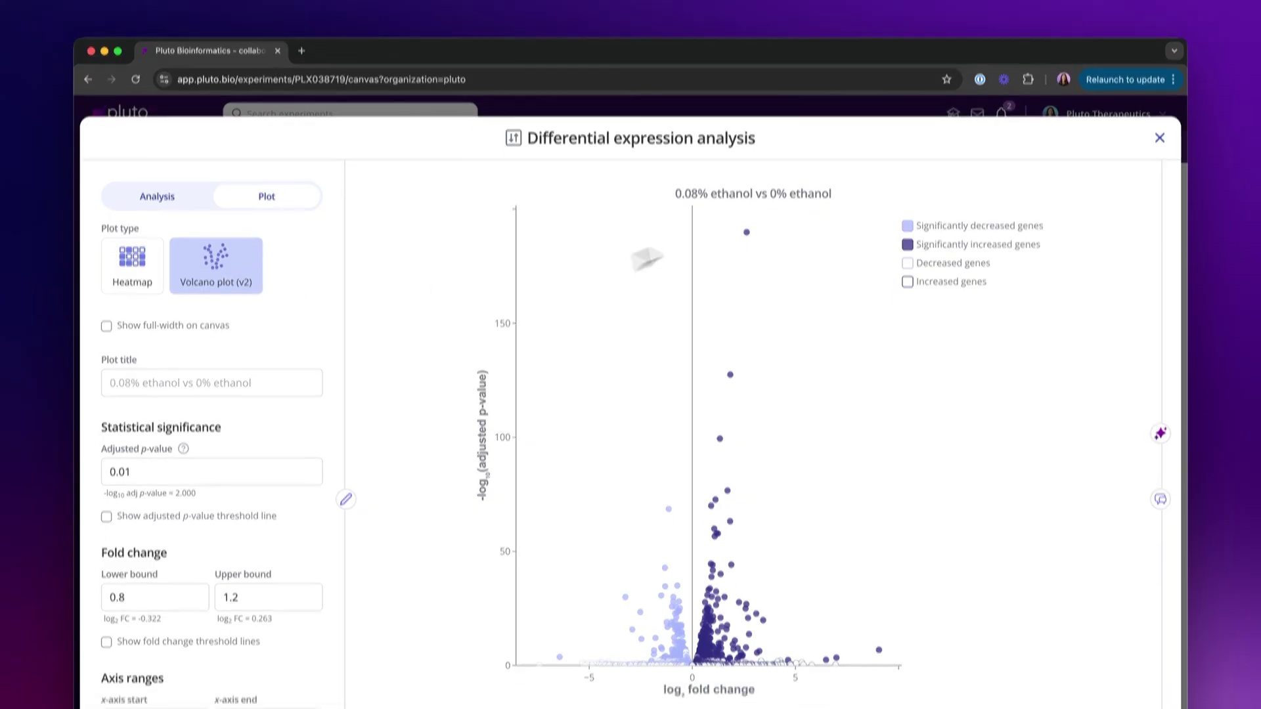
Label EEF1A2 and G0S2 on the volcano plot and colour significantly increased genes dark red
{"action": "mouse_move", "coordinate": [750, 223]}
{"action": "left_mouse_down"}
{"action": "mouse_move", "coordinate": [731, 409]}
{"action": "mouse_move", "coordinate": [733, 370]}
{"action": "left_mouse_up"}
{"action": "scroll", "coordinate": [268, 416], "scroll_direction": "down", "scroll_amount": 10}
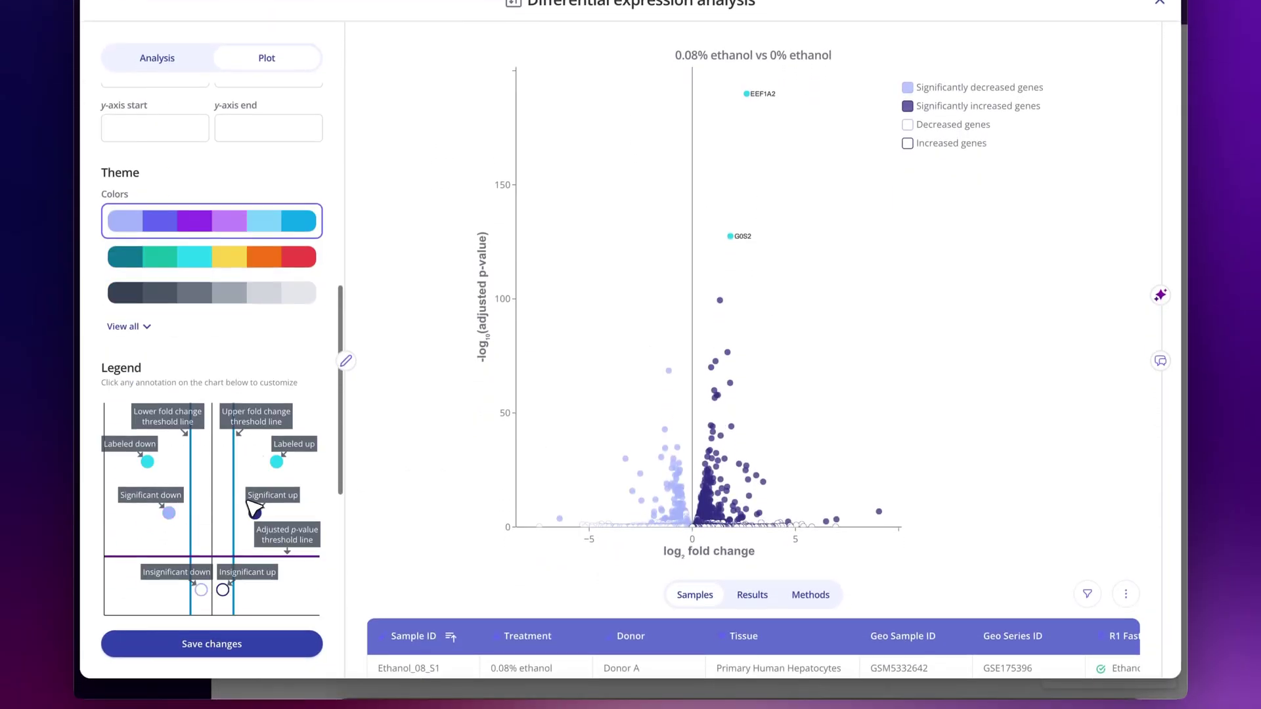
{"action": "left_click", "coordinate": [283, 360]}
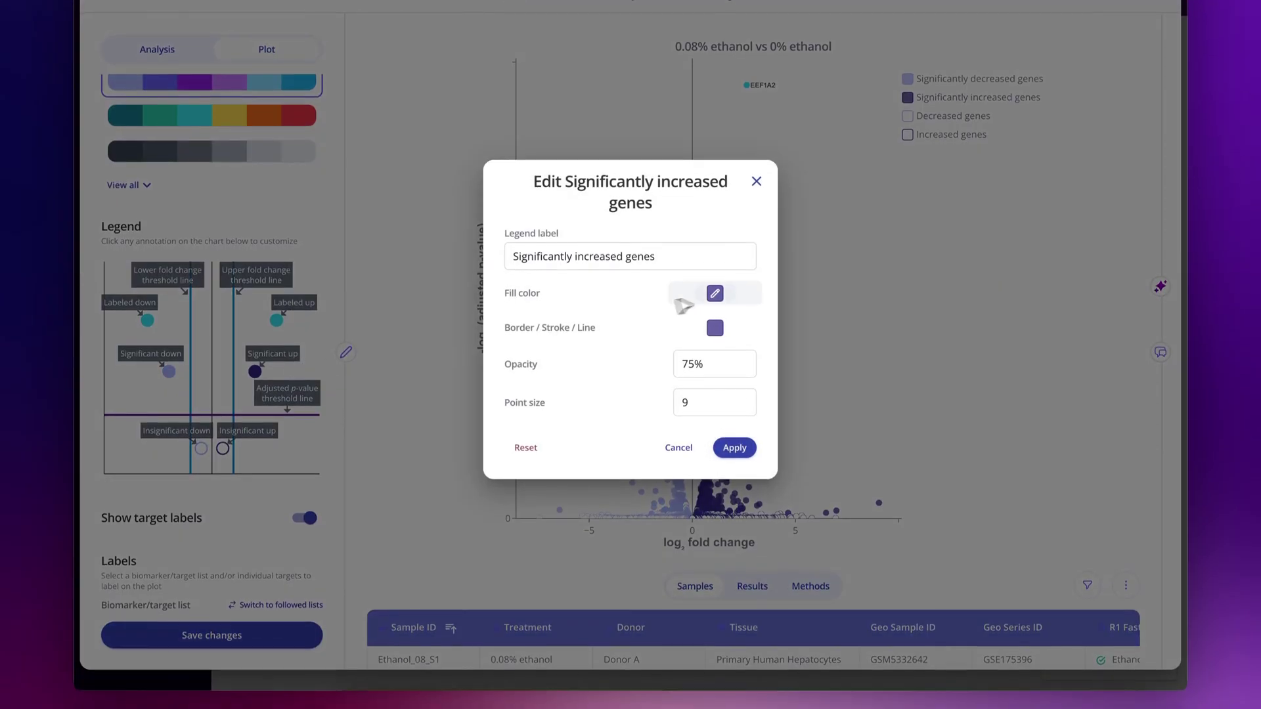
{"action": "left_click", "coordinate": [714, 294]}
{"action": "left_click", "coordinate": [512, 425]}
{"action": "left_click", "coordinate": [735, 523]}
{"action": "left_click", "coordinate": [735, 446]}
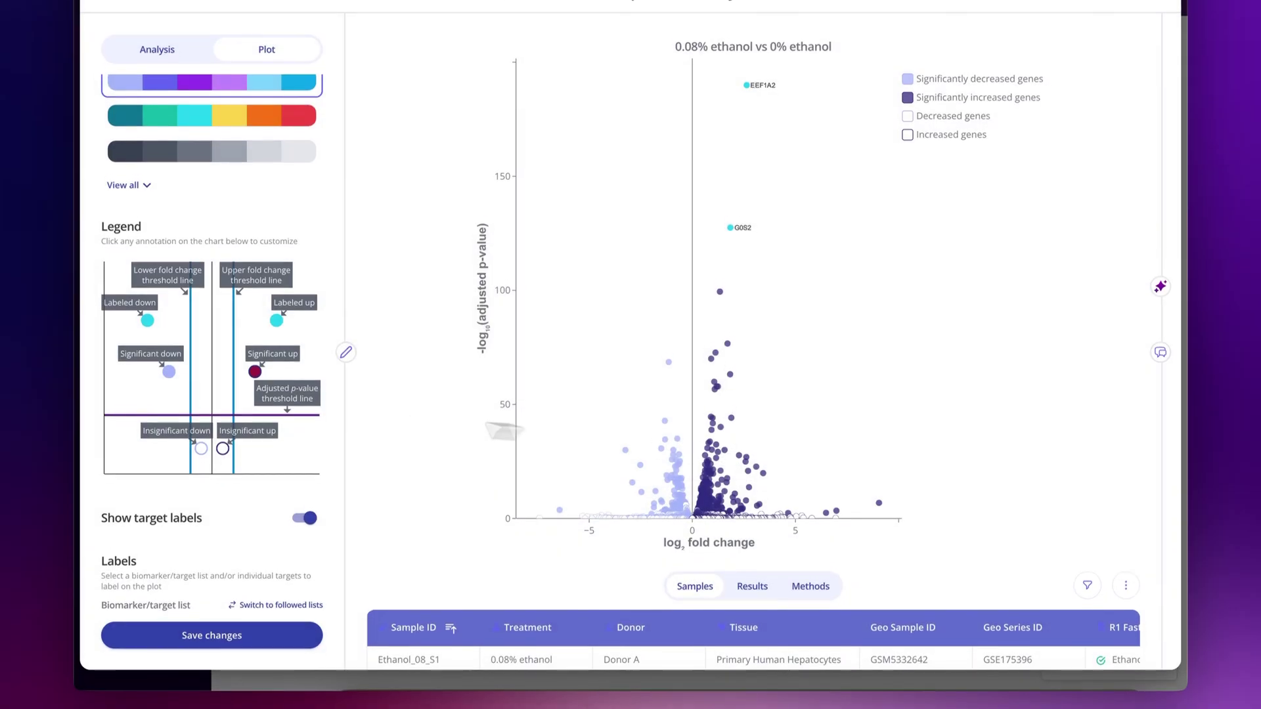
Colour significantly decreased genes green (#66C2A4) and save the volcano plot
{"action": "left_click", "coordinate": [499, 427]}
{"action": "left_click", "coordinate": [715, 301]}
{"action": "left_click", "coordinate": [738, 431]}
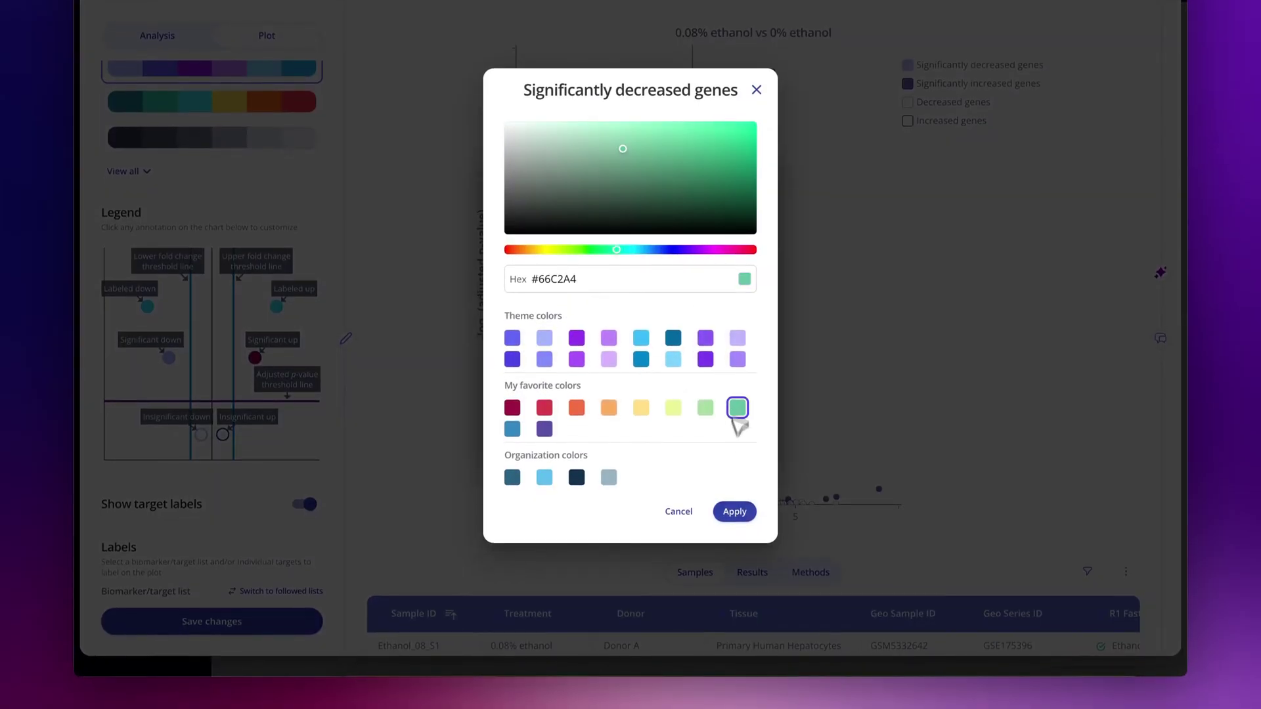
{"action": "left_click", "coordinate": [733, 532]}
{"action": "left_click", "coordinate": [735, 456]}
{"action": "left_click", "coordinate": [263, 608]}
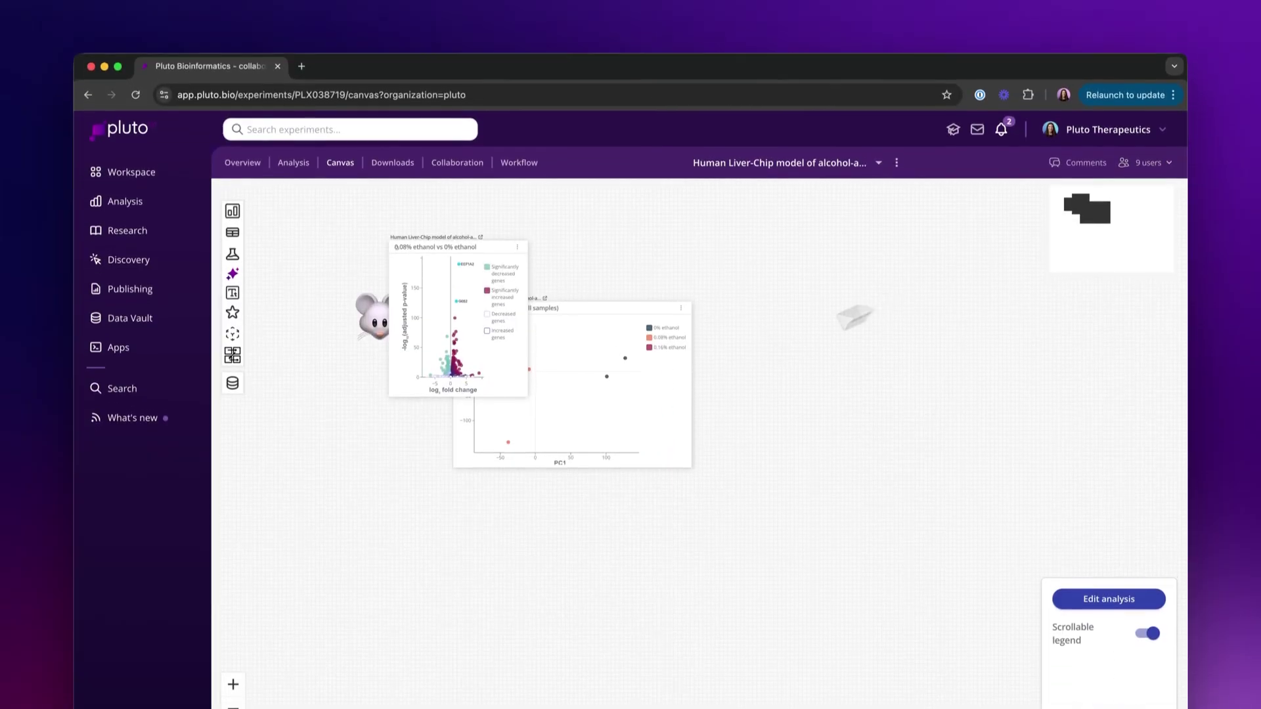
Move the volcano plot card beside the PCA plot and enlarge it
{"action": "left_click_drag", "start_coordinate": [493, 259], "coordinate": [920, 309]}
{"action": "left_click_drag", "start_coordinate": [964, 368], "coordinate": [1050, 398]}
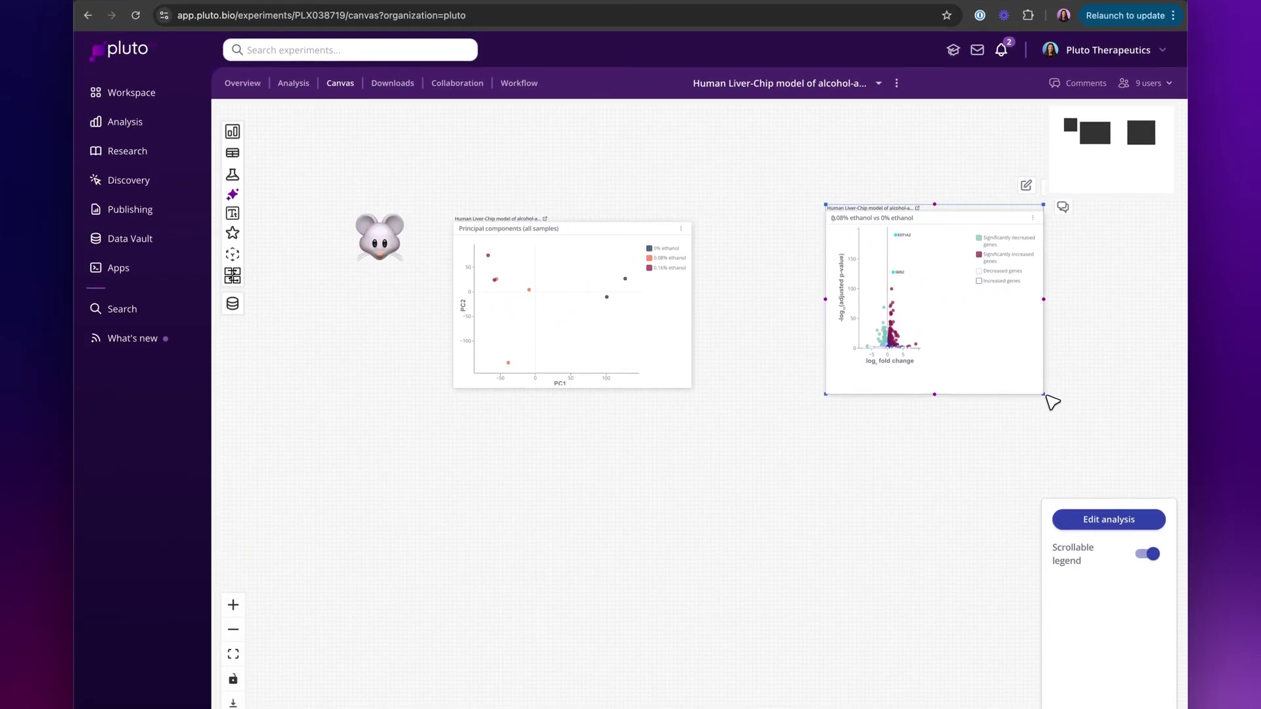
{"action": "left_click_drag", "start_coordinate": [1039, 447], "coordinate": [731, 465]}
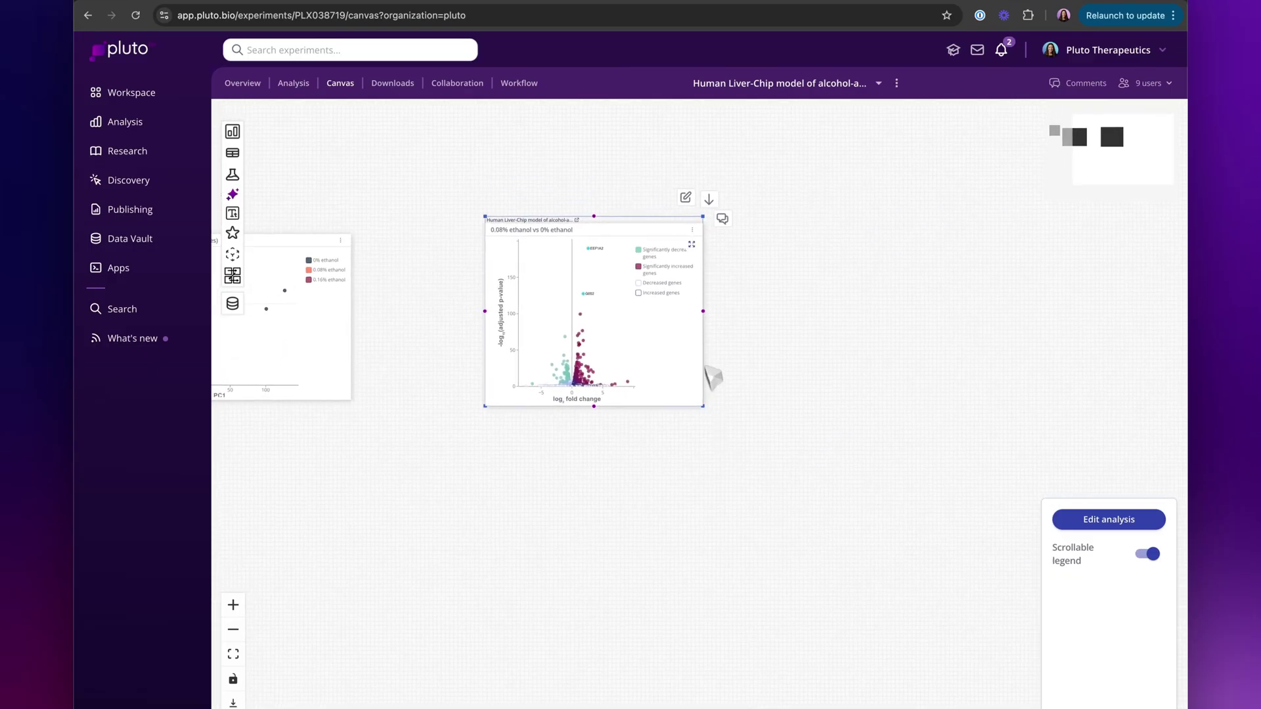
Clone the volcano plot card and place a same-sized copy beside the original
{"action": "left_click", "coordinate": [692, 231]}
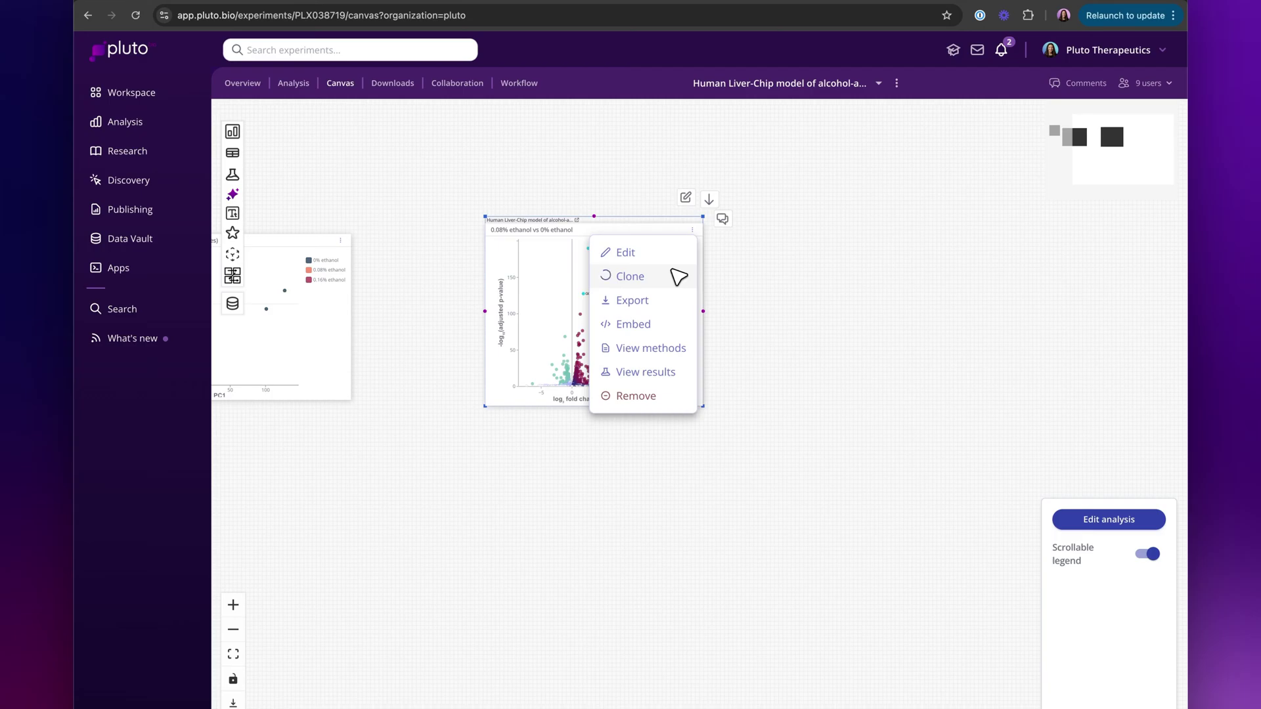
{"action": "left_click", "coordinate": [678, 276]}
{"action": "mouse_move", "coordinate": [730, 437]}
{"action": "left_mouse_down"}
{"action": "mouse_move", "coordinate": [804, 348]}
{"action": "mouse_move", "coordinate": [806, 262]}
{"action": "mouse_move", "coordinate": [784, 259]}
{"action": "left_mouse_up"}
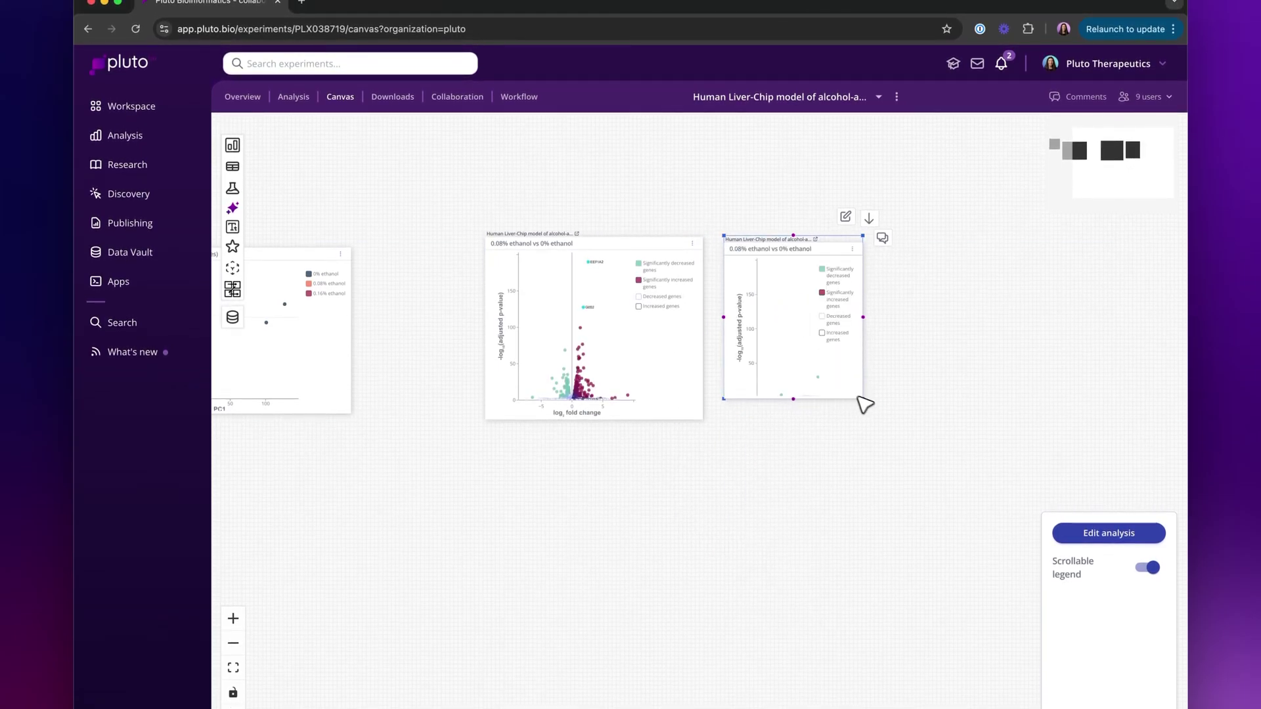
{"action": "left_click_drag", "start_coordinate": [866, 399], "coordinate": [935, 426]}
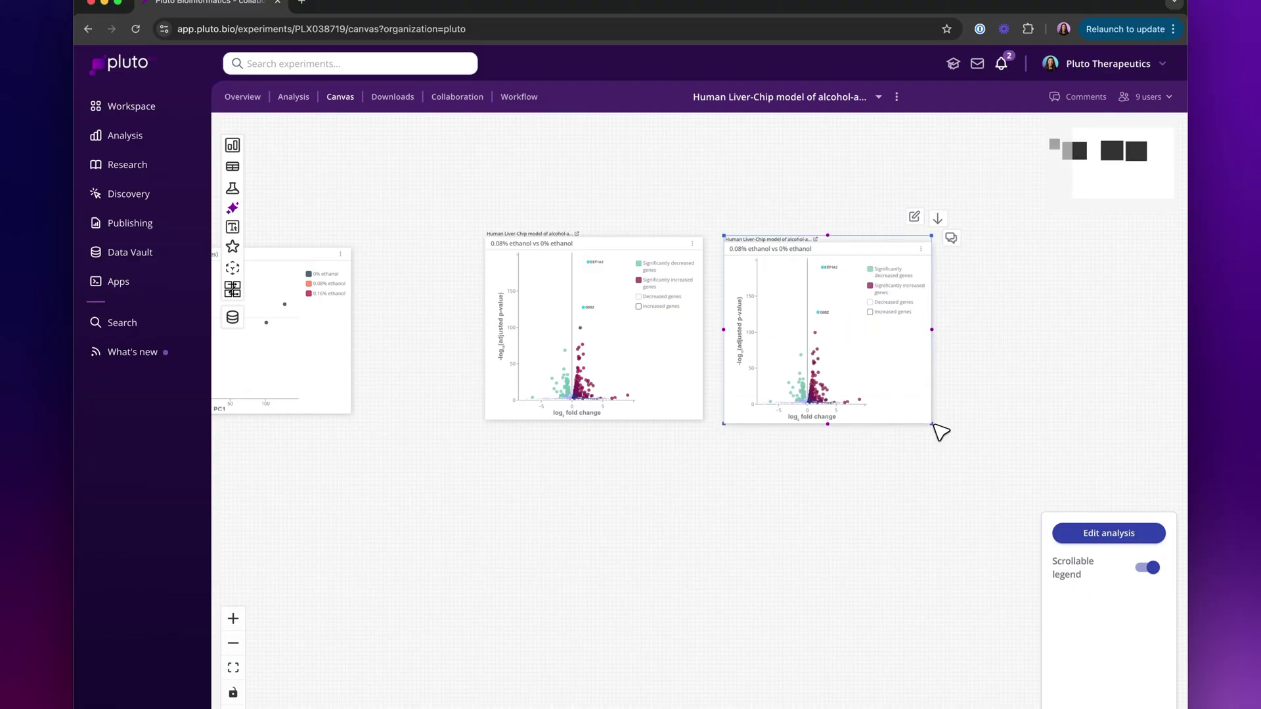
Change the copied volcano plot's experimental group to 0.16% ethanol and rerun it
{"action": "double_click", "coordinate": [895, 258]}
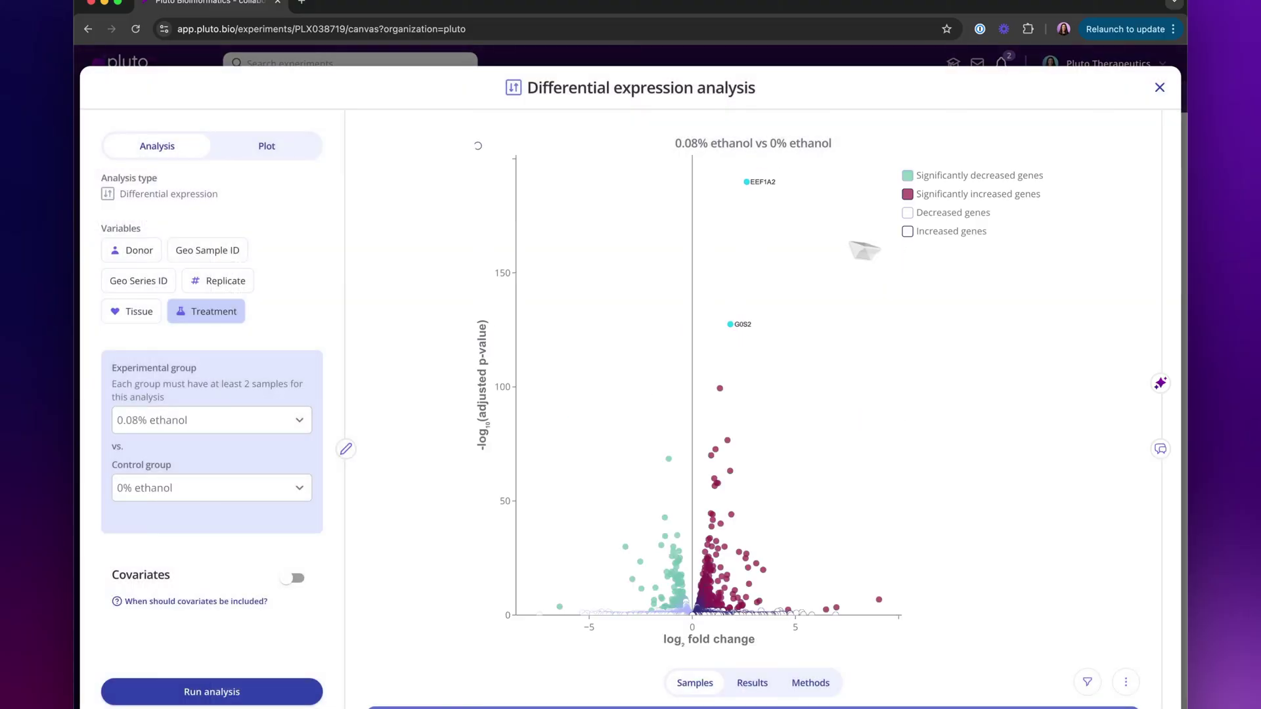
{"action": "left_click", "coordinate": [259, 418]}
{"action": "left_click", "coordinate": [209, 521]}
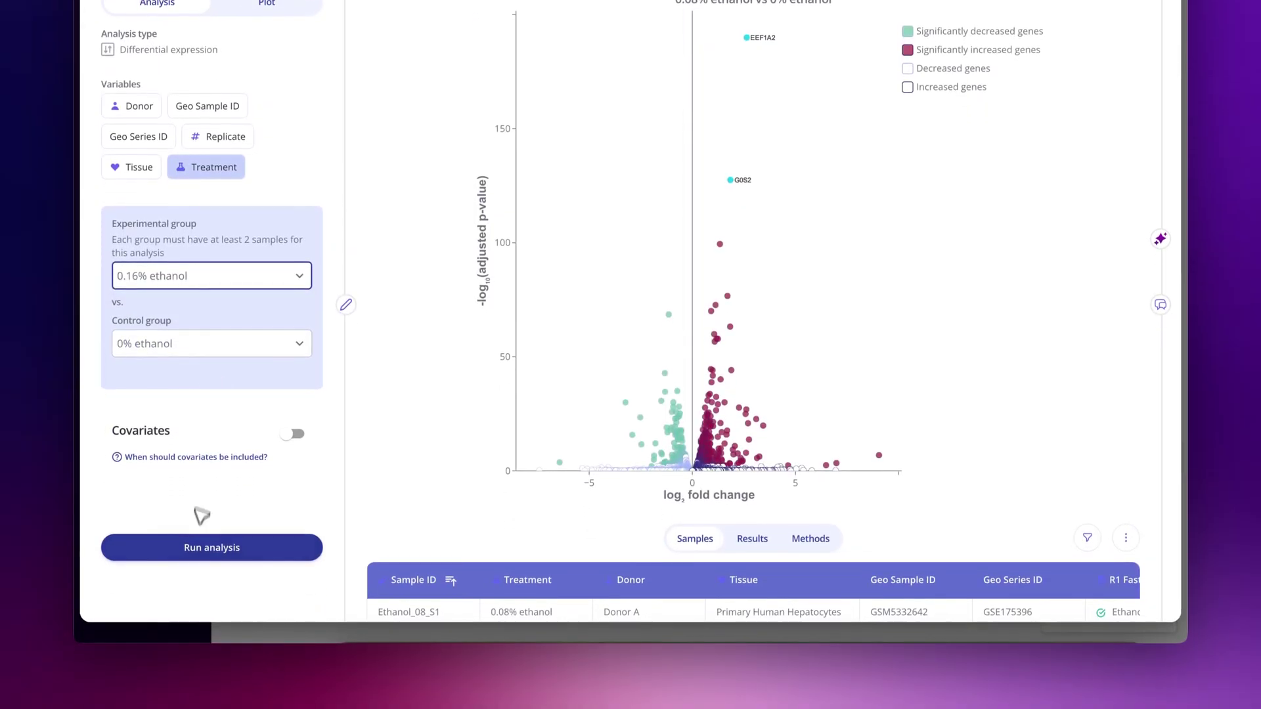
{"action": "left_click", "coordinate": [196, 551]}
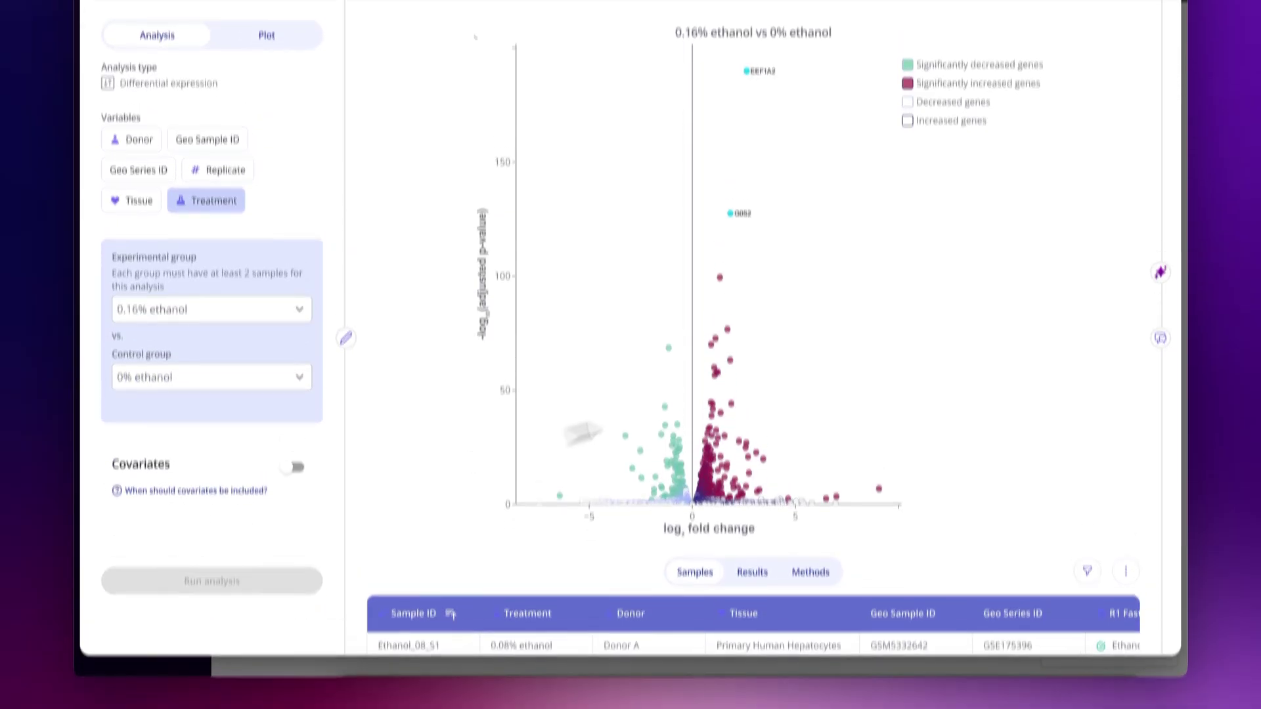
{"action": "left_click", "coordinate": [1160, 147]}
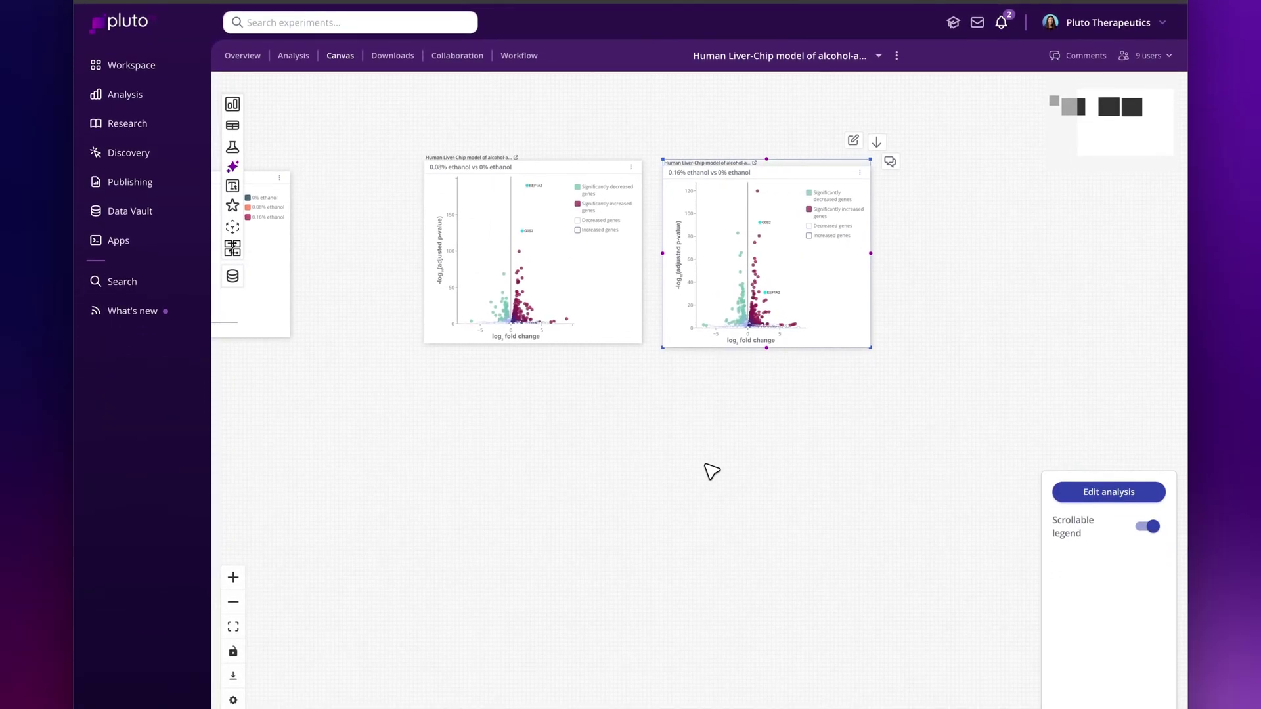
{"action": "left_click", "coordinate": [712, 472]}
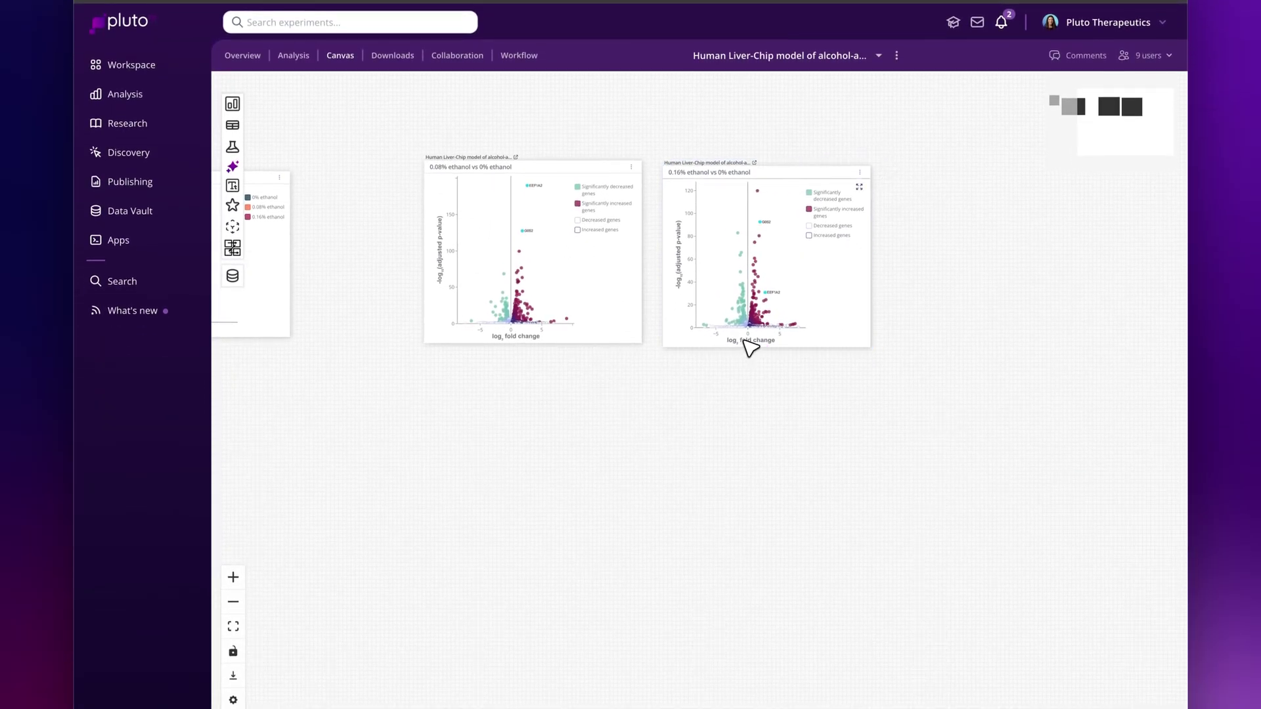
{"action": "left_click", "coordinate": [795, 178]}
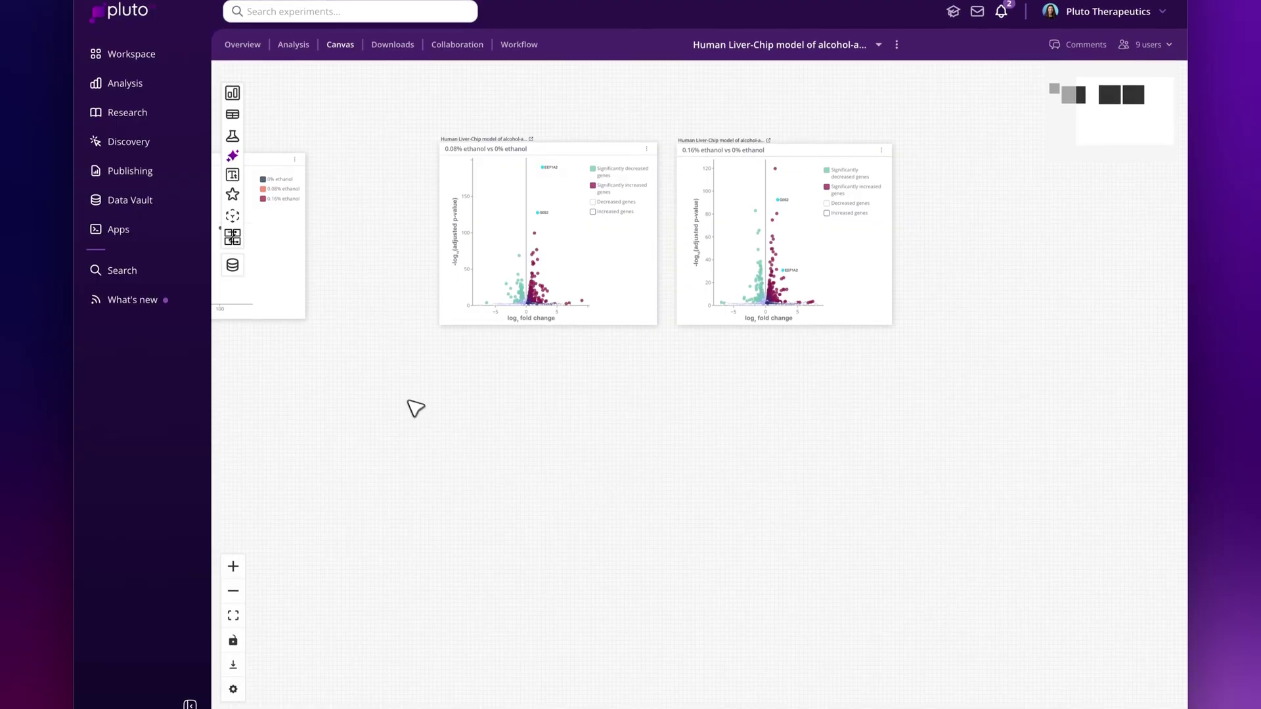
Create a new Overlap genes analysis
{"action": "left_click", "coordinate": [233, 92]}
{"action": "left_click", "coordinate": [291, 212]}
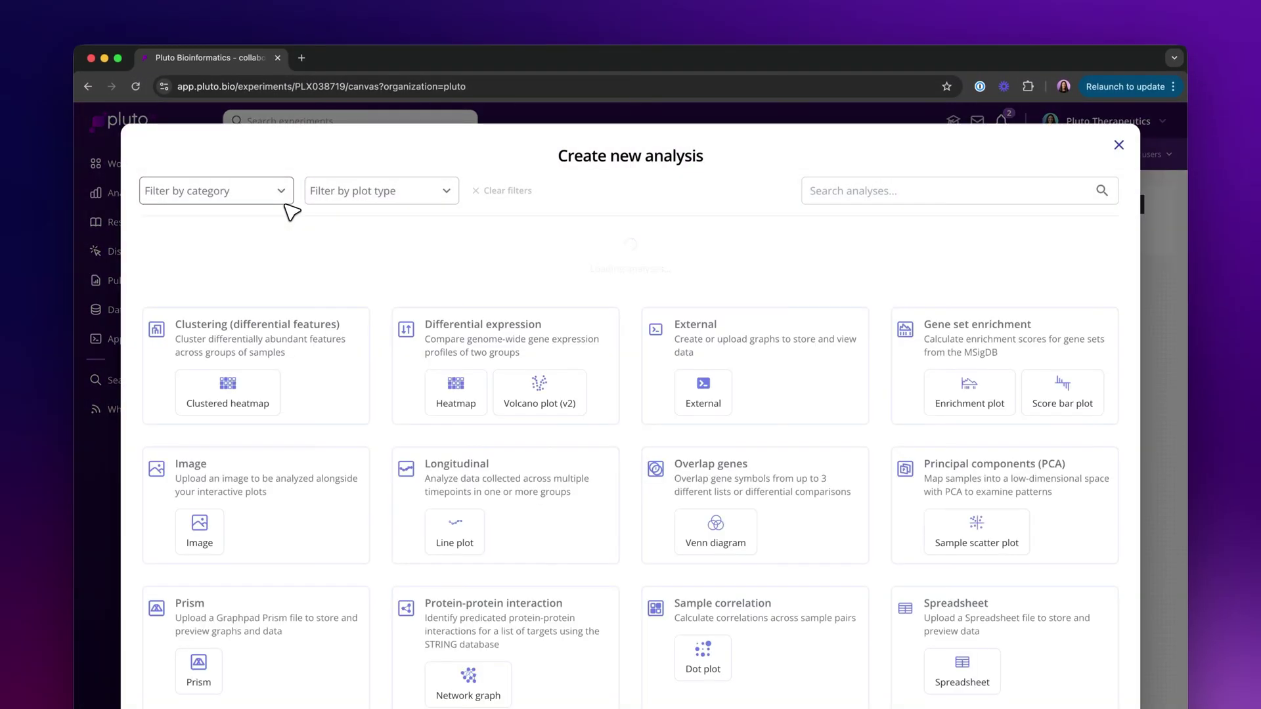
{"action": "left_click", "coordinate": [694, 384]}
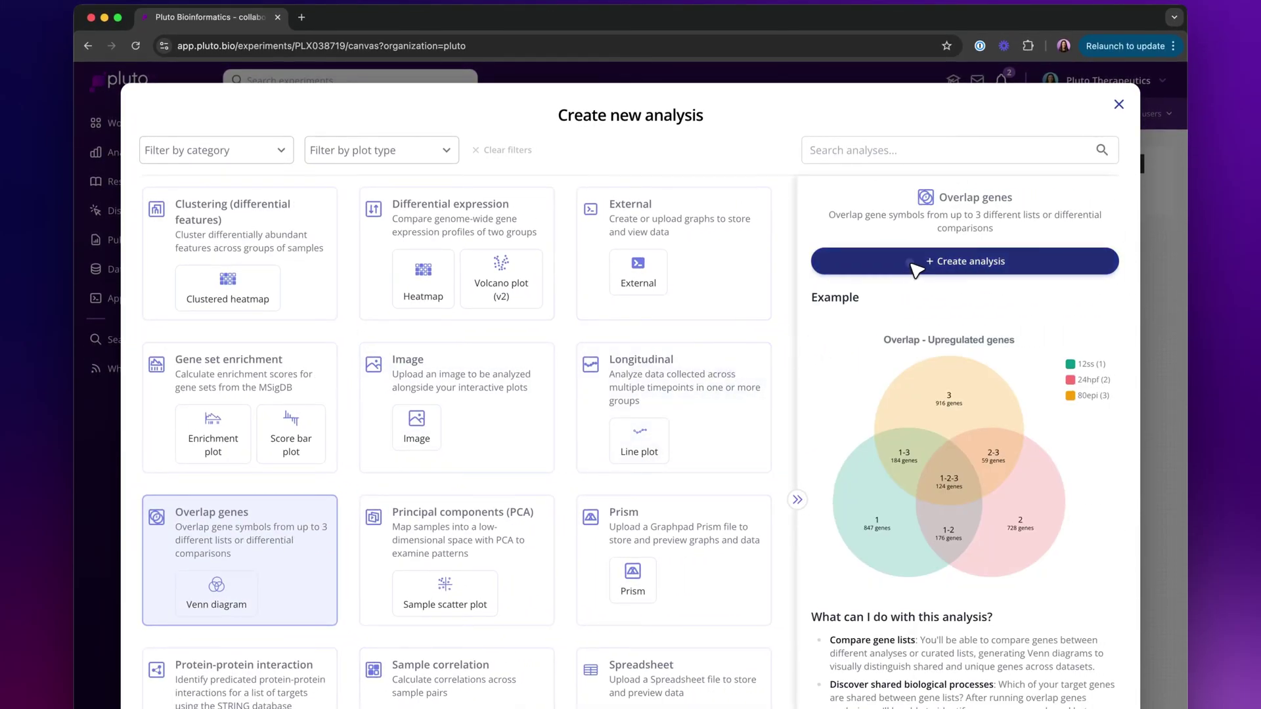
{"action": "left_click", "coordinate": [915, 266]}
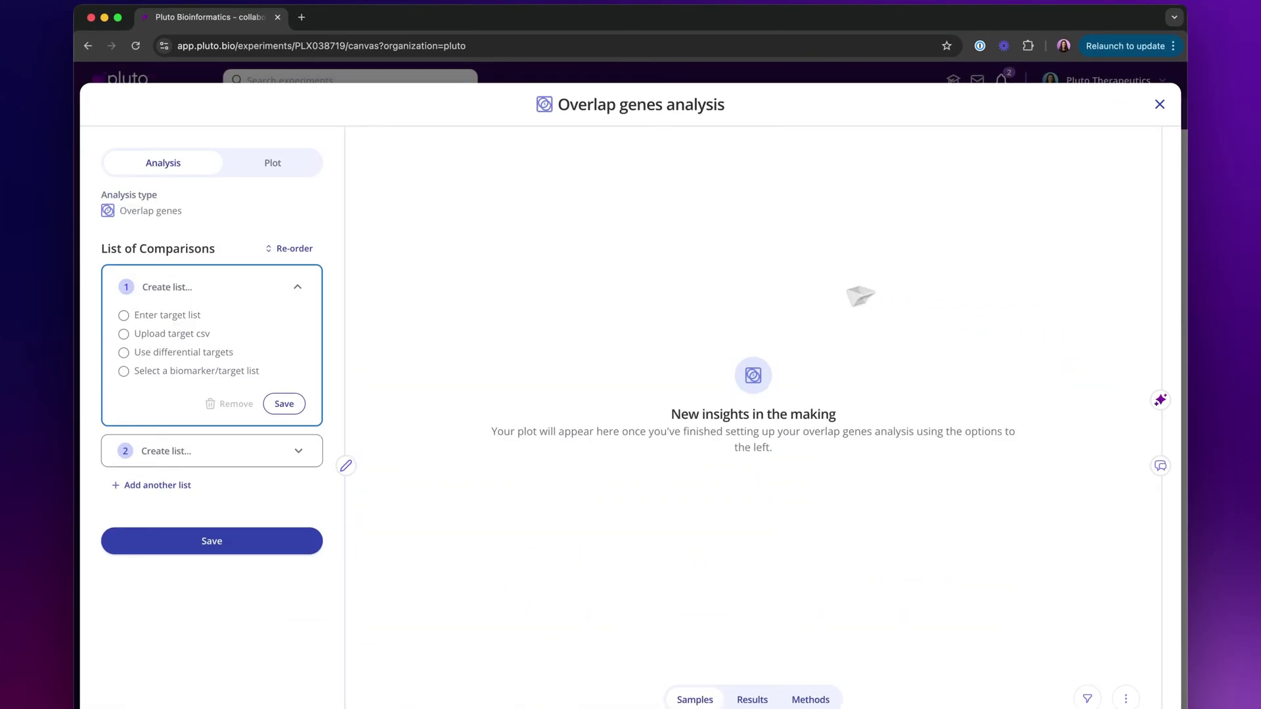
Build the first list, '0.08% EtOH', from 0.08% vs 0% ethanol differential targets at p 0.001
{"action": "left_click", "coordinate": [217, 353]}
{"action": "left_click", "coordinate": [204, 476]}
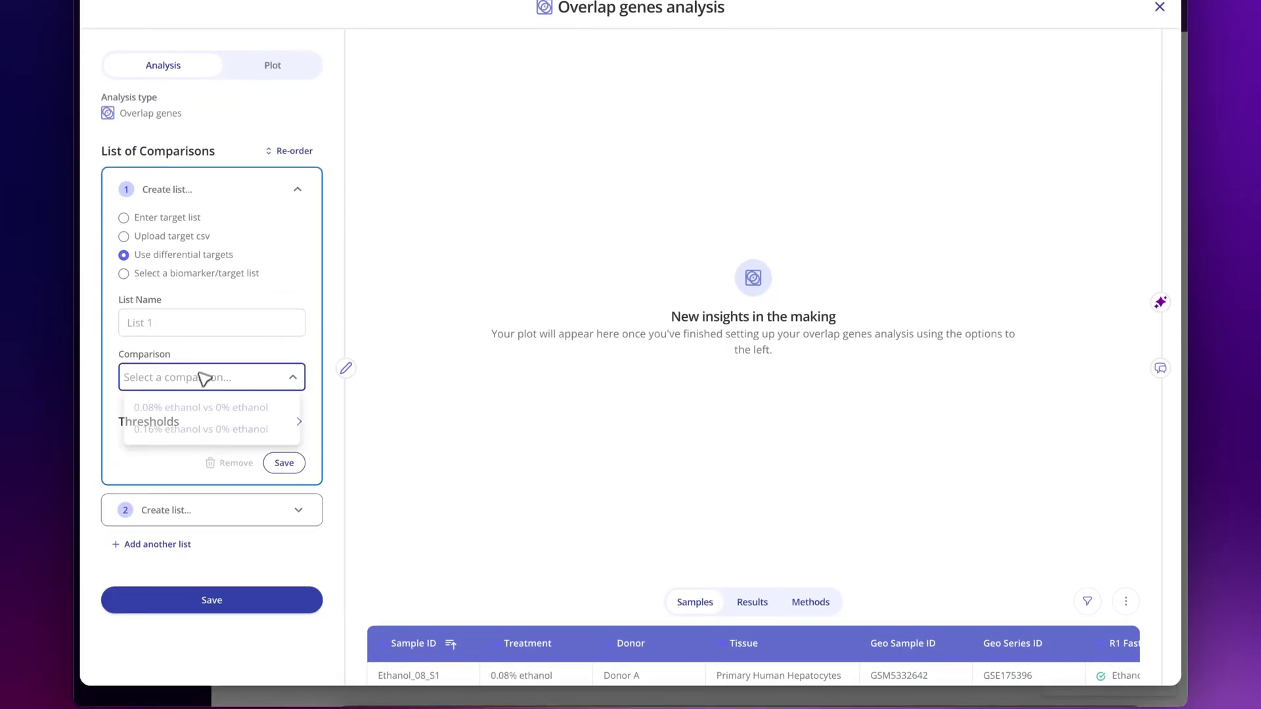
{"action": "left_click", "coordinate": [203, 410]}
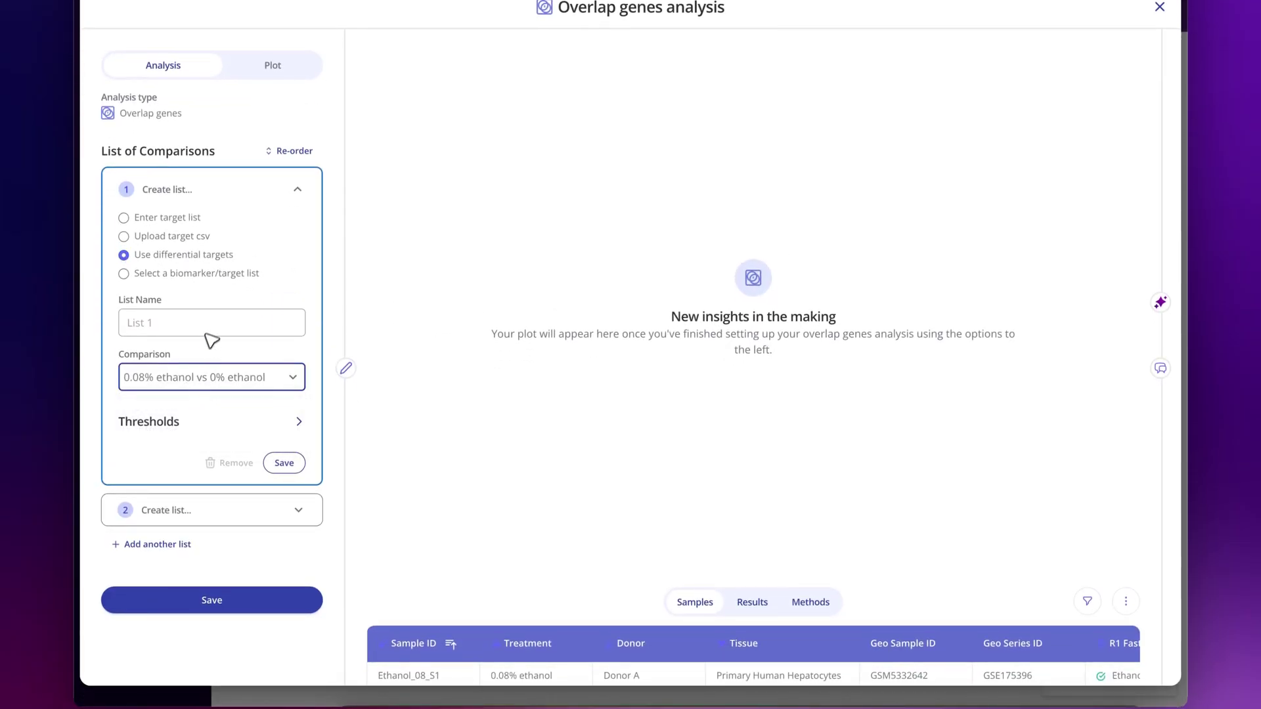
{"action": "type", "text": "0.08% EtOH"}
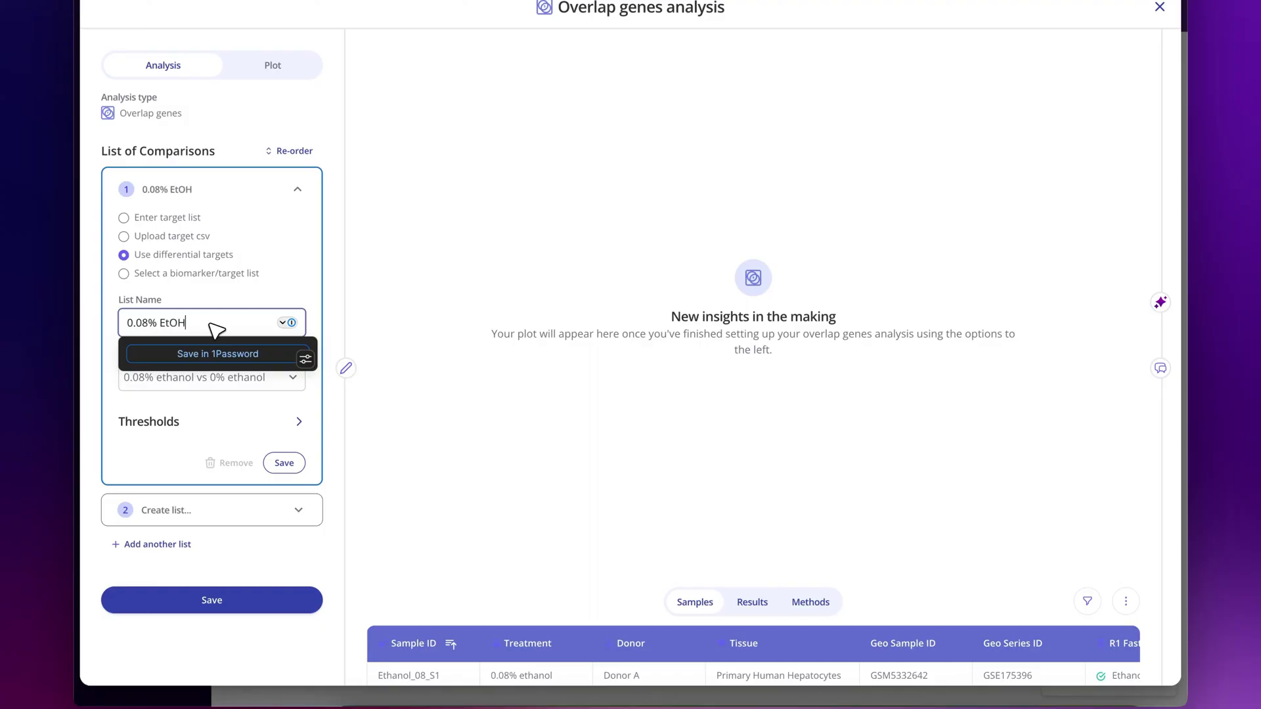
{"action": "left_click", "coordinate": [137, 424]}
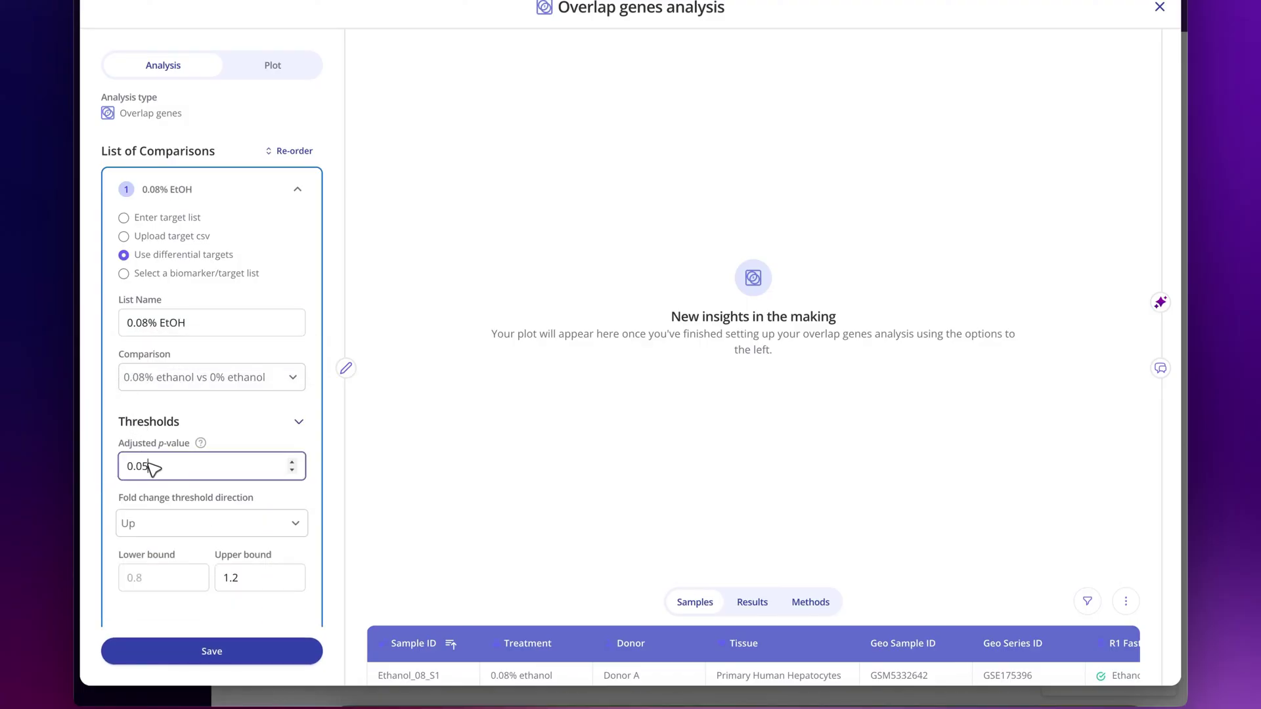
{"action": "scroll", "coordinate": [186, 518], "scroll_direction": "down", "scroll_amount": 3}
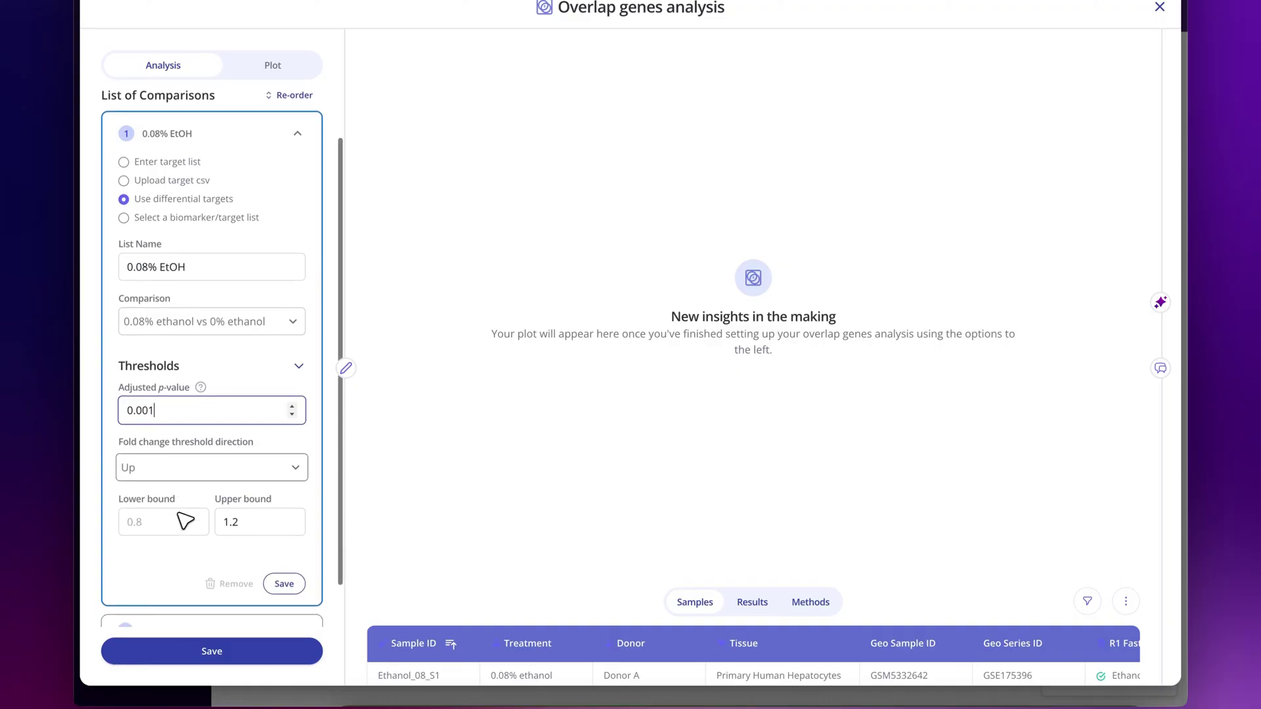
Start a second list named 0.16% EtOH from the 0.16% vs 0% ethanol differential targets
{"action": "left_click", "coordinate": [279, 554]}
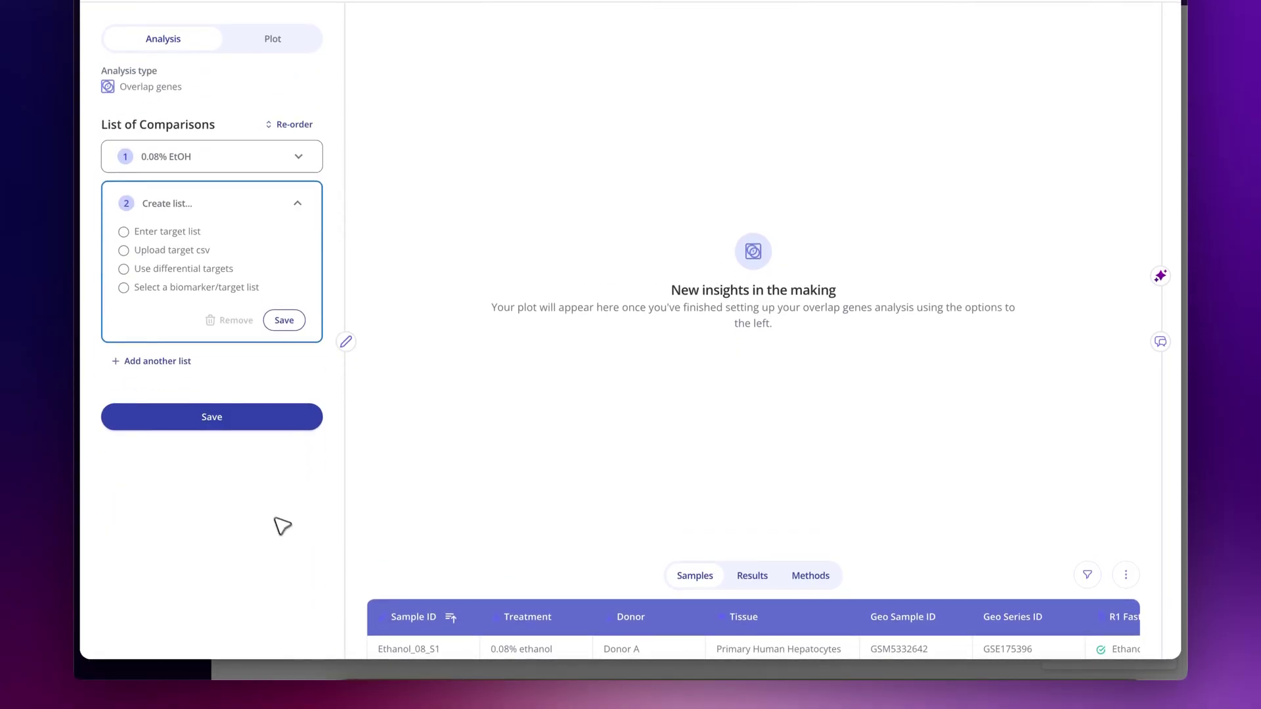
{"action": "left_click", "coordinate": [190, 270]}
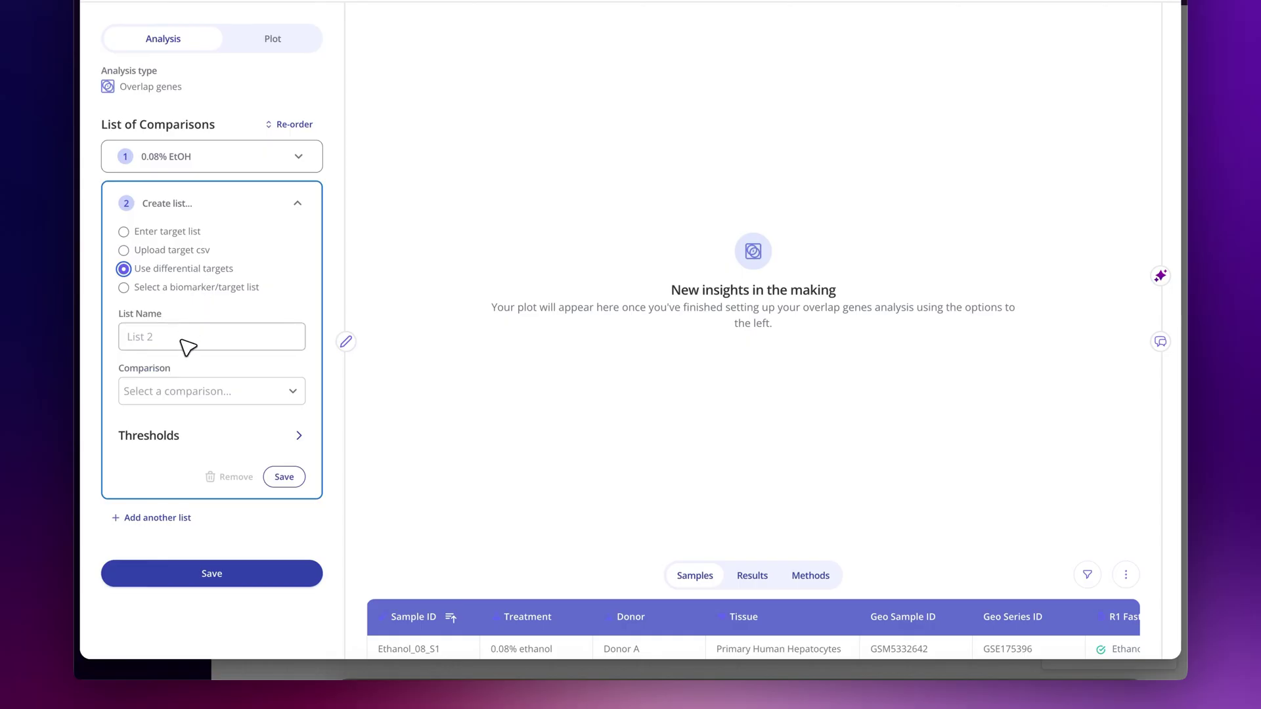
{"action": "left_click", "coordinate": [170, 392]}
{"action": "left_click", "coordinate": [161, 445]}
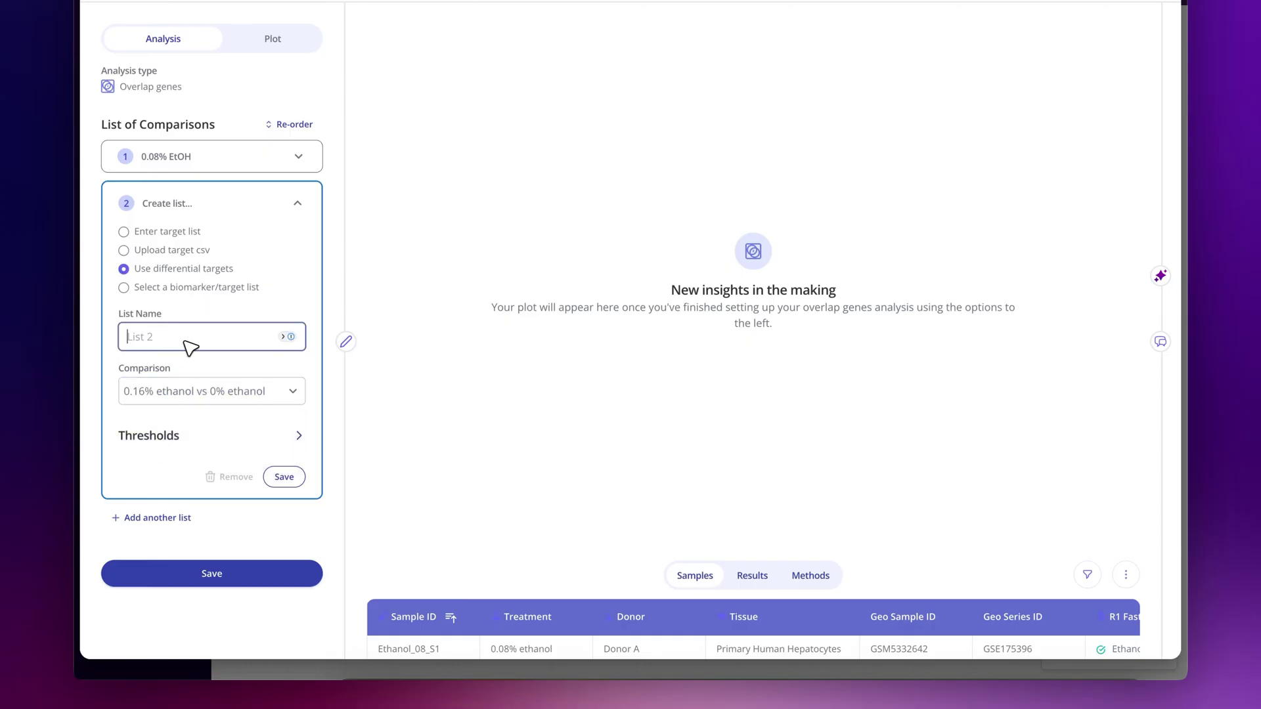
{"action": "type", "text": "0.16% EtOH"}
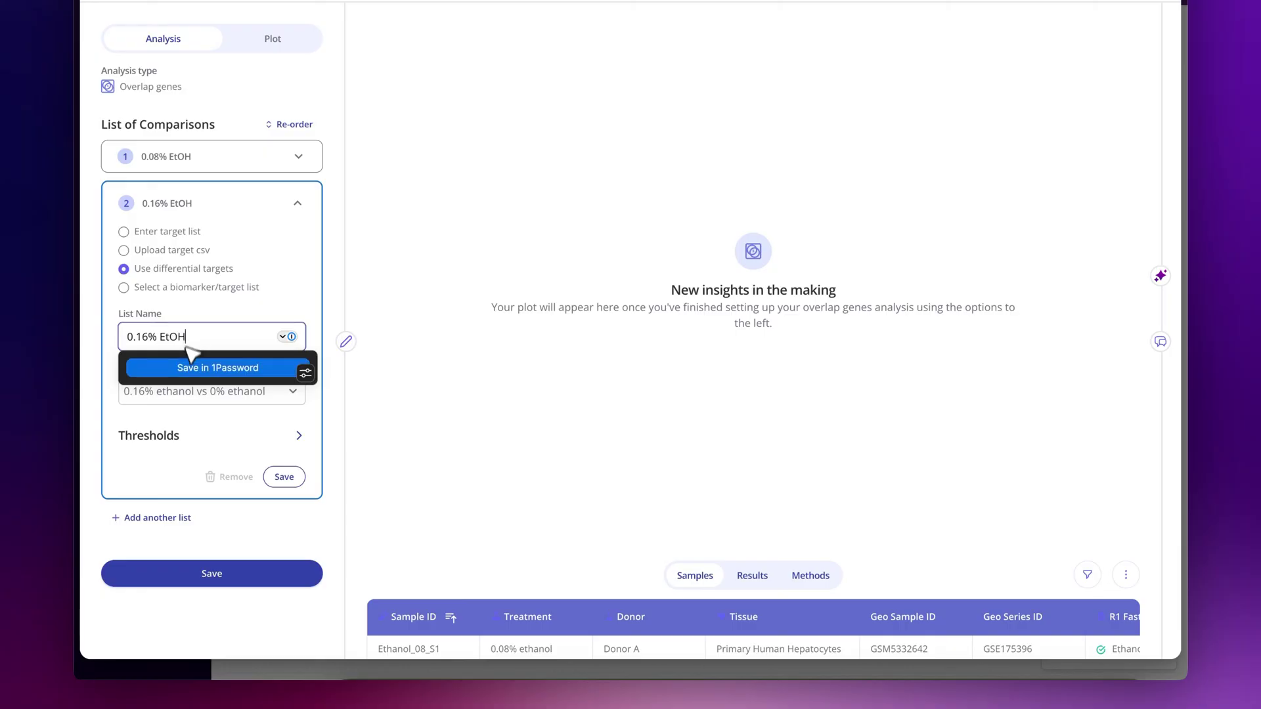
Set the list's adjusted p-value threshold to 0.001 and save it
{"action": "left_click", "coordinate": [170, 437]}
{"action": "left_click", "coordinate": [164, 479]}
{"action": "type", "text": "0.001"}
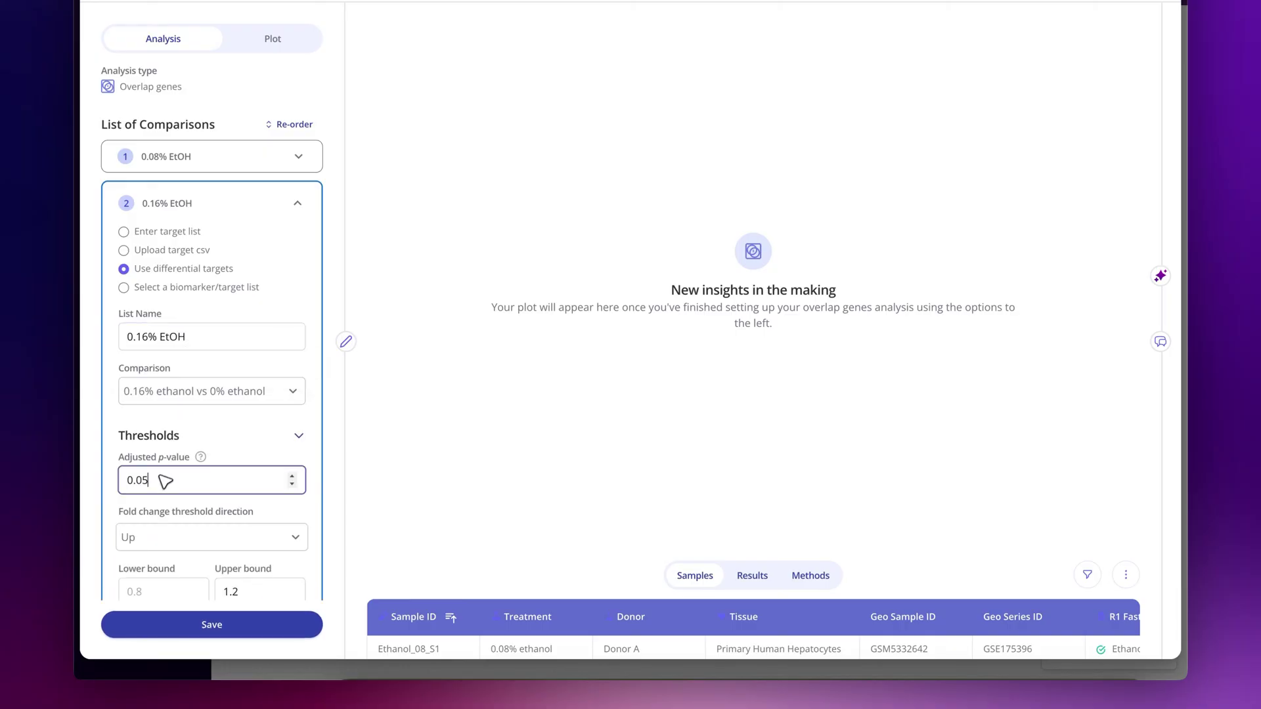
{"action": "scroll", "coordinate": [164, 487], "scroll_direction": "down", "scroll_amount": 2}
{"action": "left_click", "coordinate": [284, 549]}
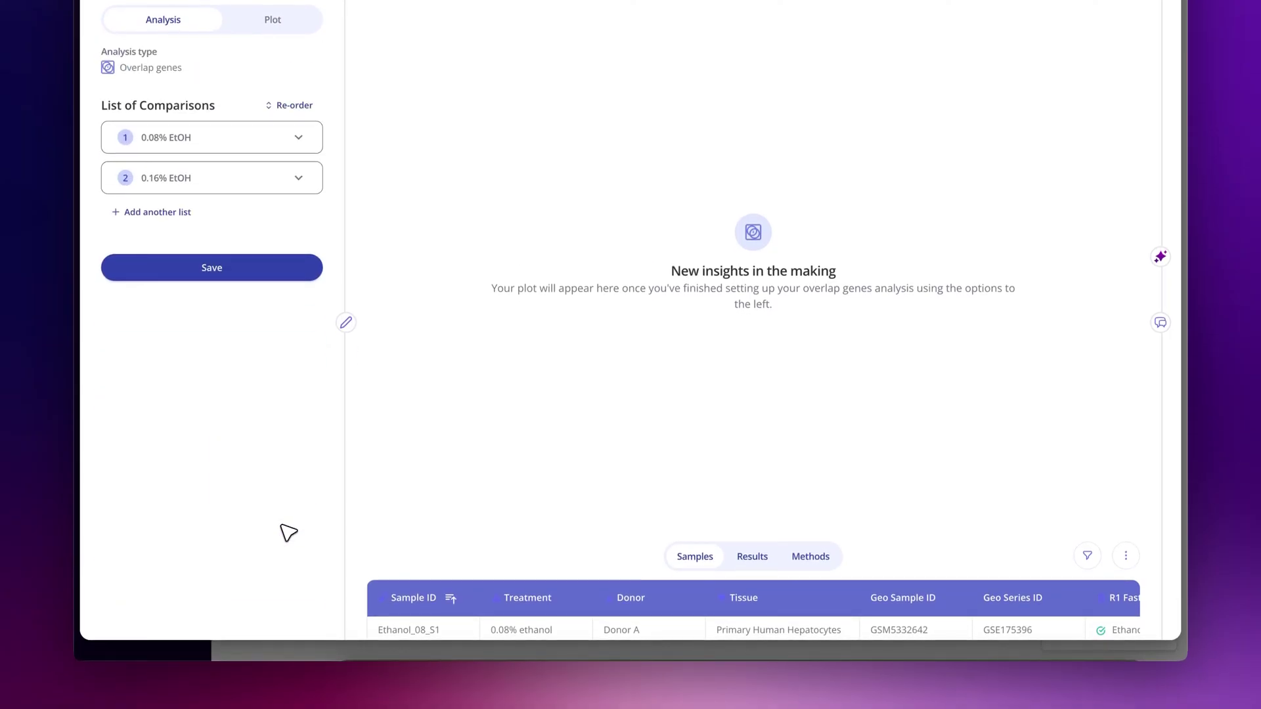
Save the overlap analysis and colour the 0.16% EtOH Venn set red
{"action": "left_click", "coordinate": [245, 268]}
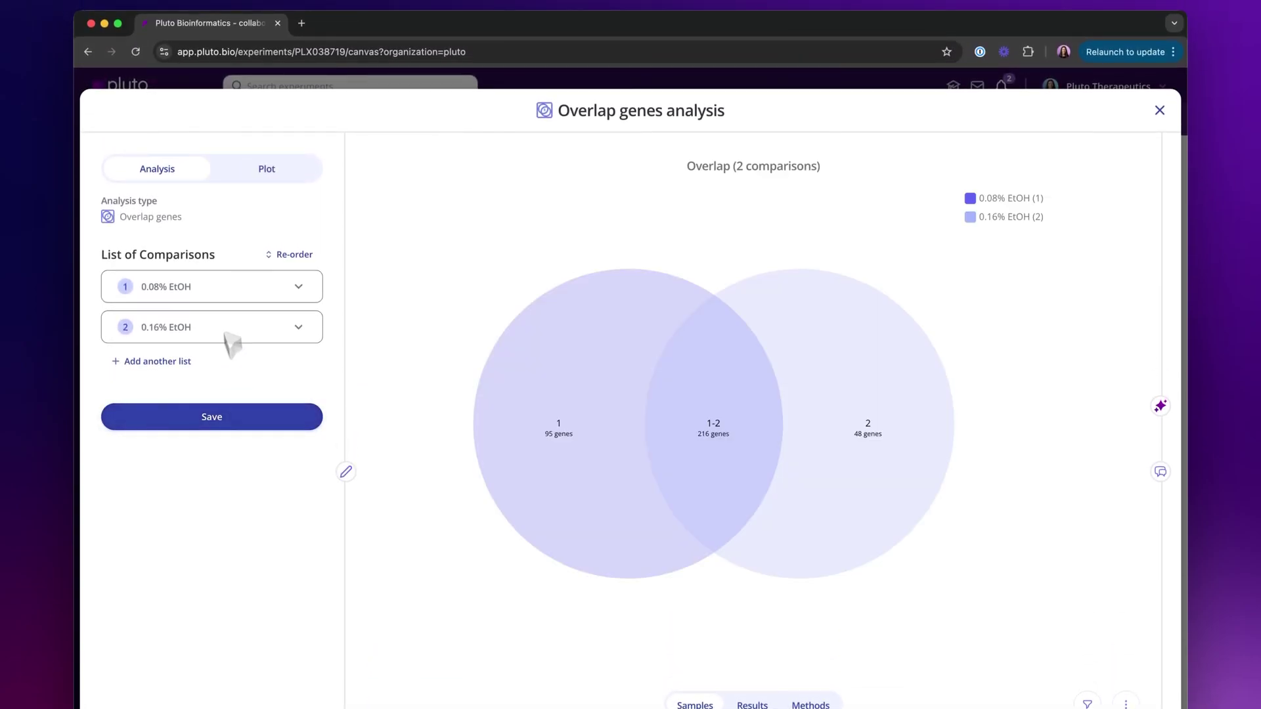
{"action": "left_click", "coordinate": [268, 172]}
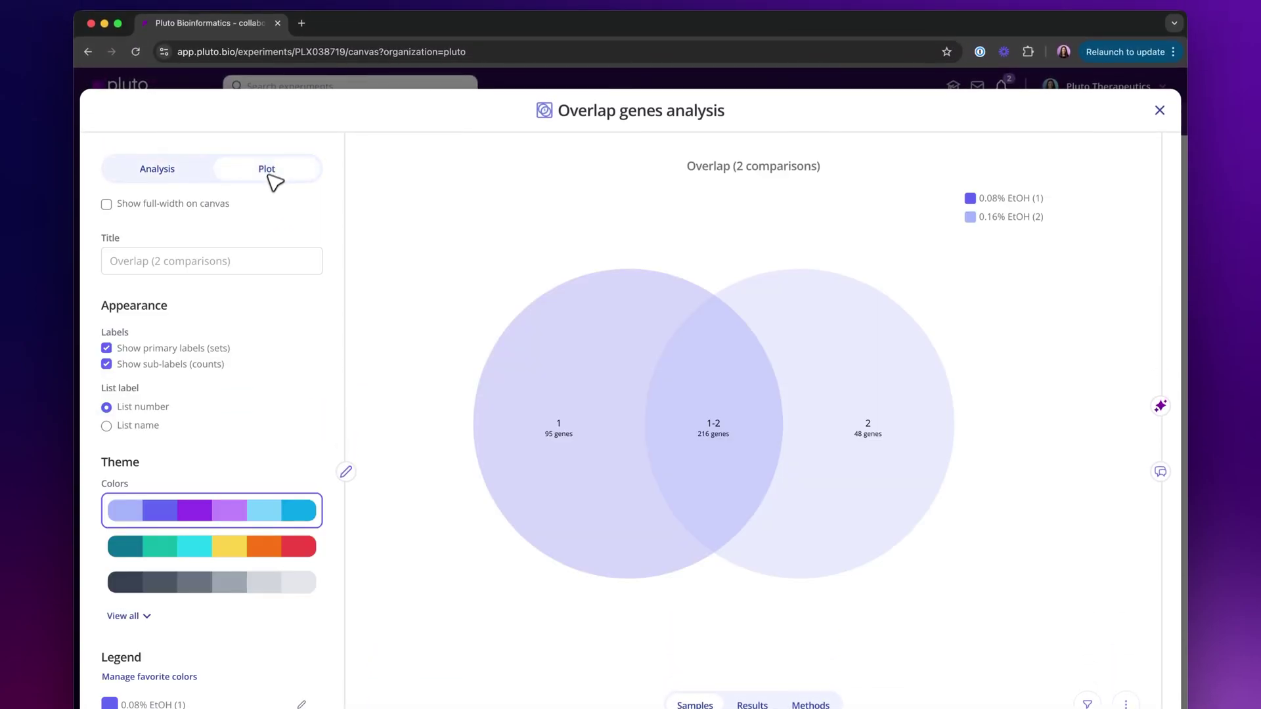
{"action": "scroll", "coordinate": [154, 432], "scroll_direction": "down", "scroll_amount": 1}
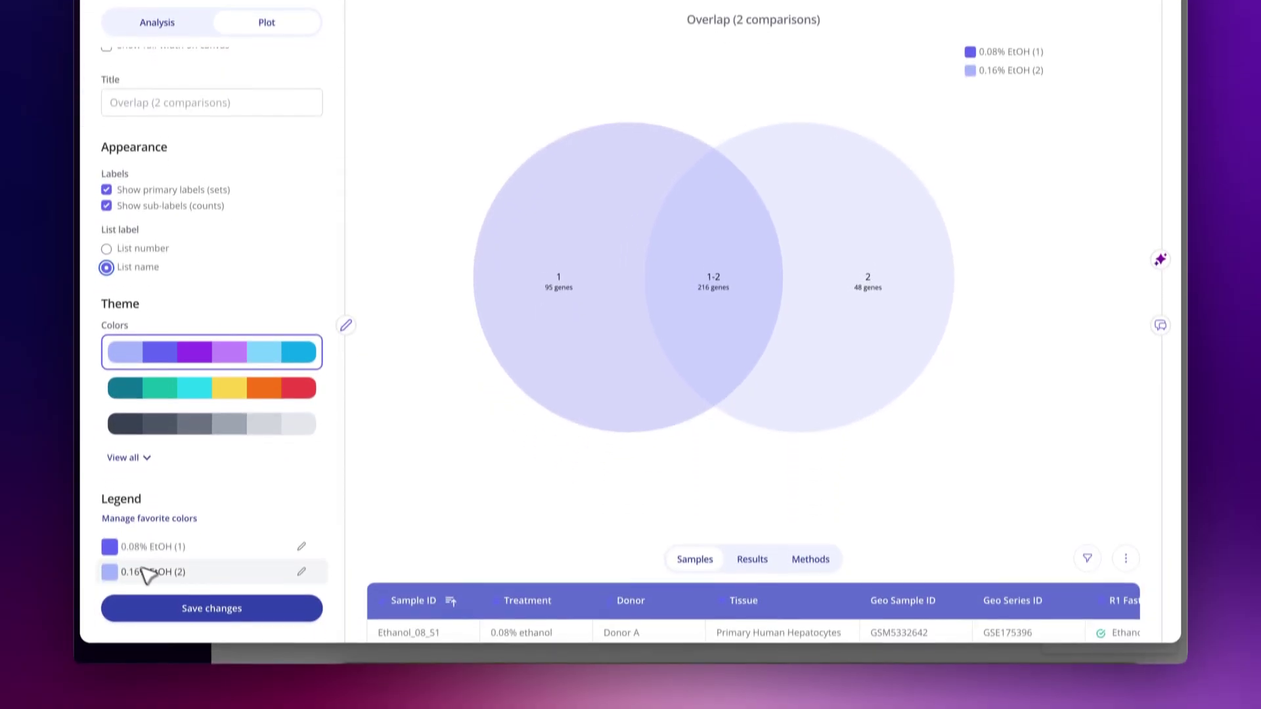
{"action": "left_click", "coordinate": [111, 708]}
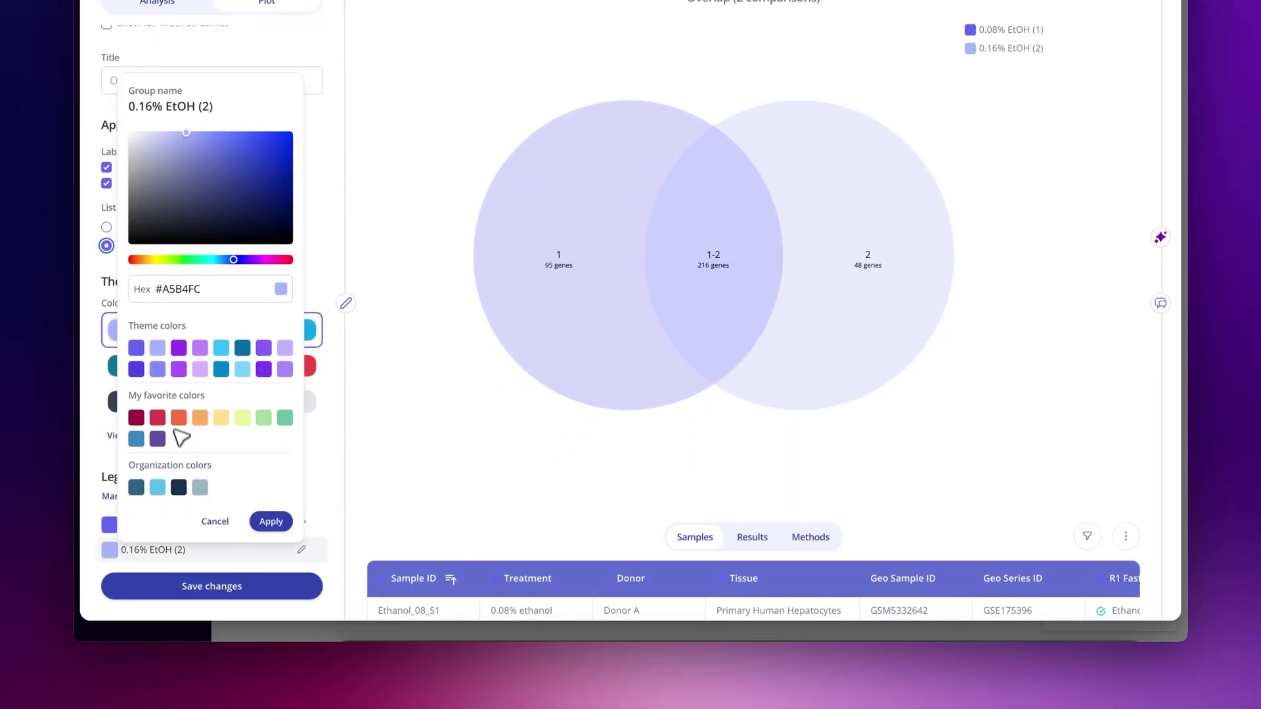
{"action": "left_click", "coordinate": [157, 418]}
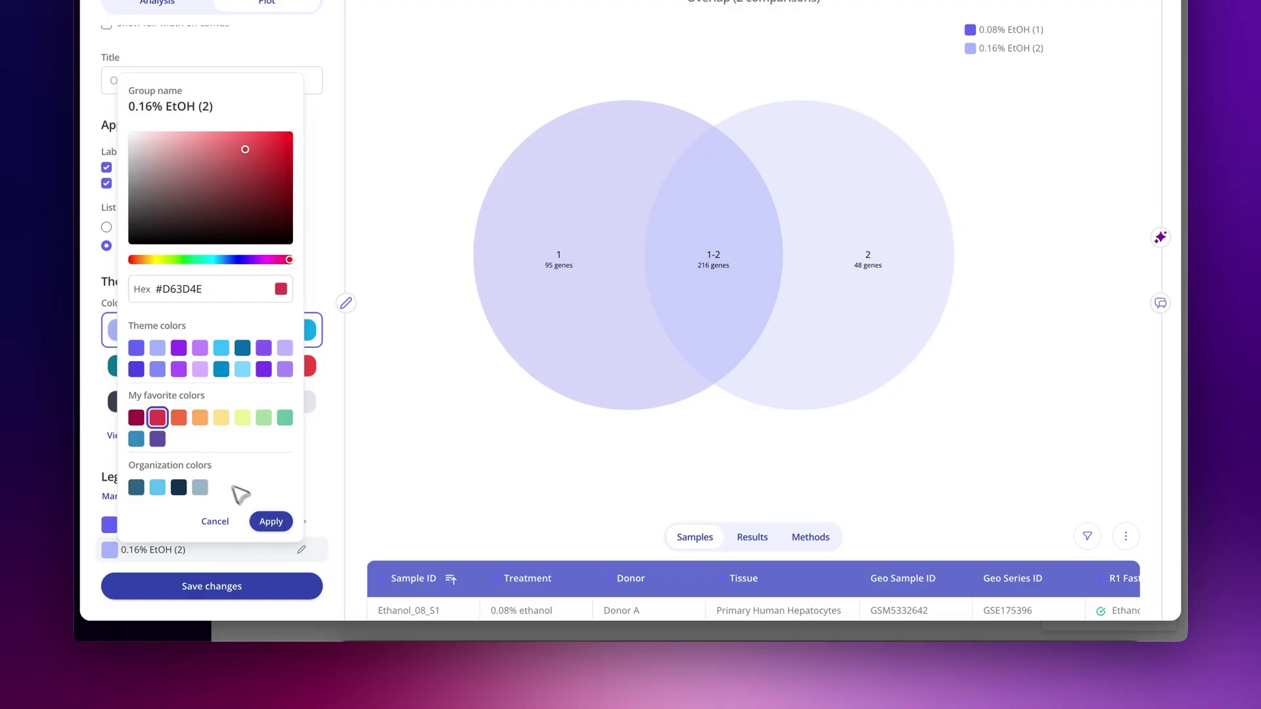
{"action": "left_click", "coordinate": [271, 521]}
Colour the 0.08% EtOH set light blue and save the plot changes
{"action": "left_click", "coordinate": [111, 525]}
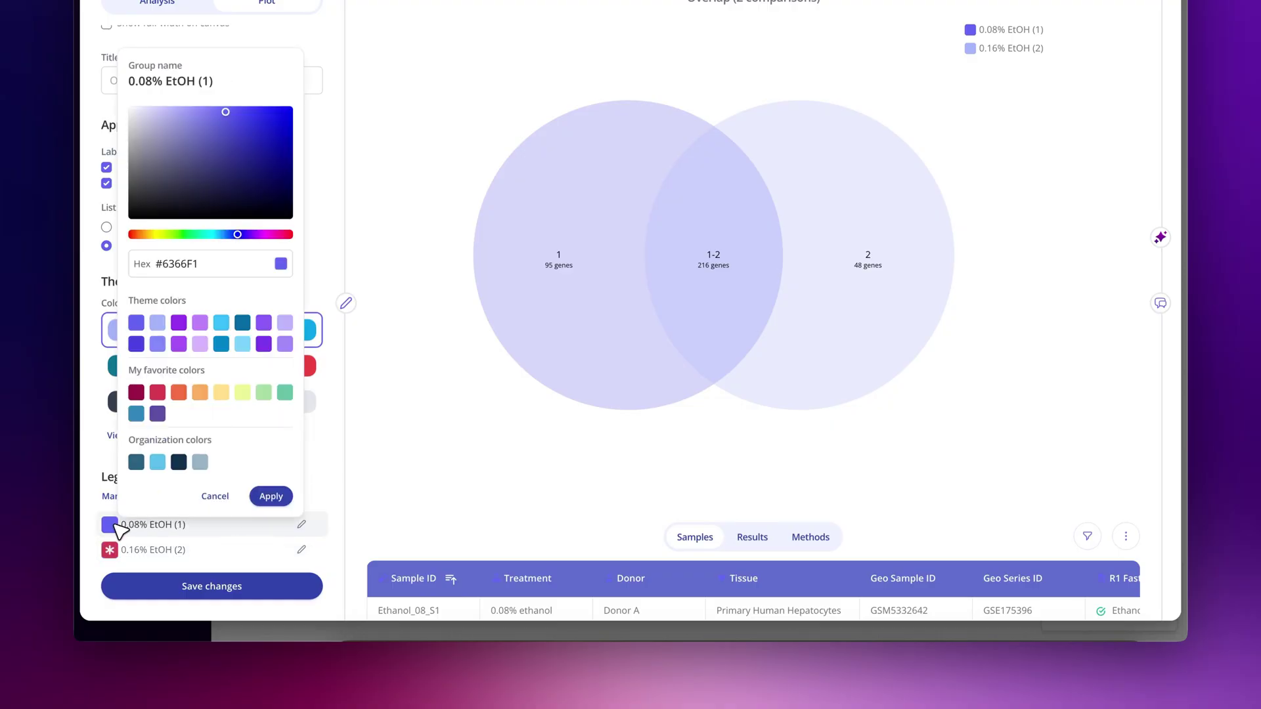
{"action": "left_click", "coordinate": [220, 325]}
{"action": "left_click", "coordinate": [270, 496]}
{"action": "left_click", "coordinate": [243, 586]}
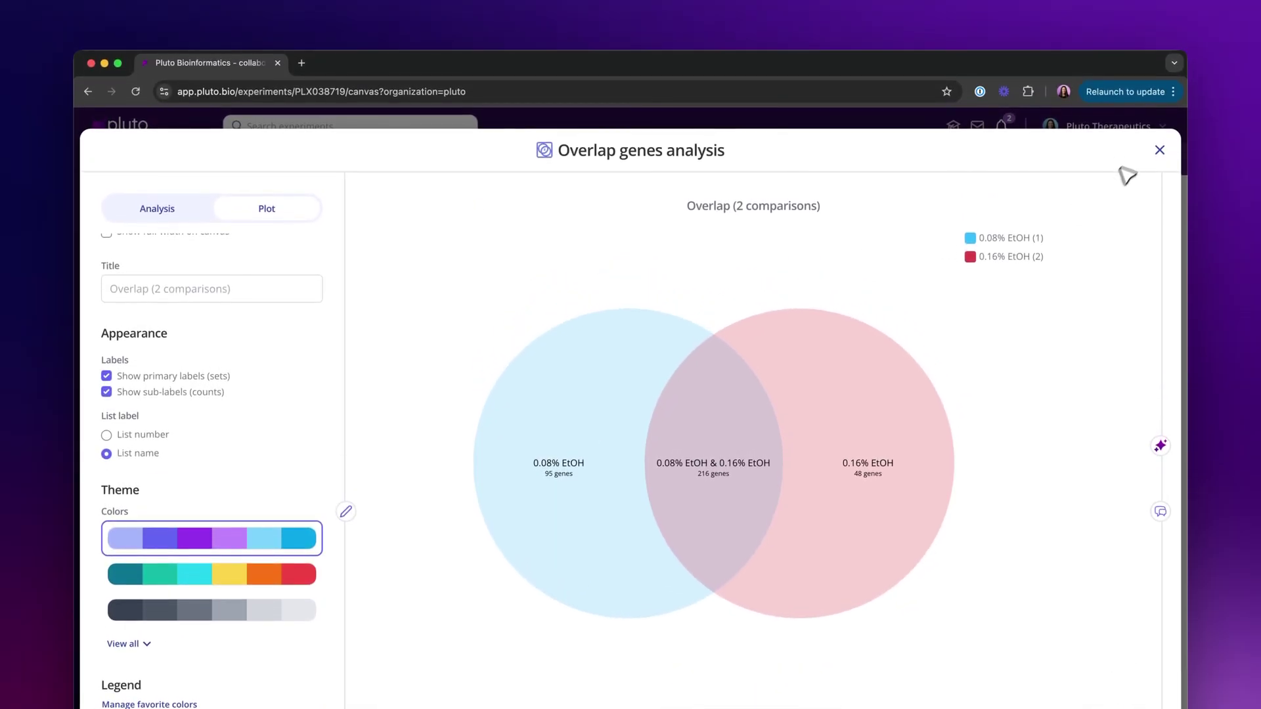
Back on the canvas, move the Venn card below the volcano plots and enlarge it
{"action": "left_click", "coordinate": [1160, 128]}
{"action": "left_click_drag", "start_coordinate": [759, 534], "coordinate": [690, 622]}
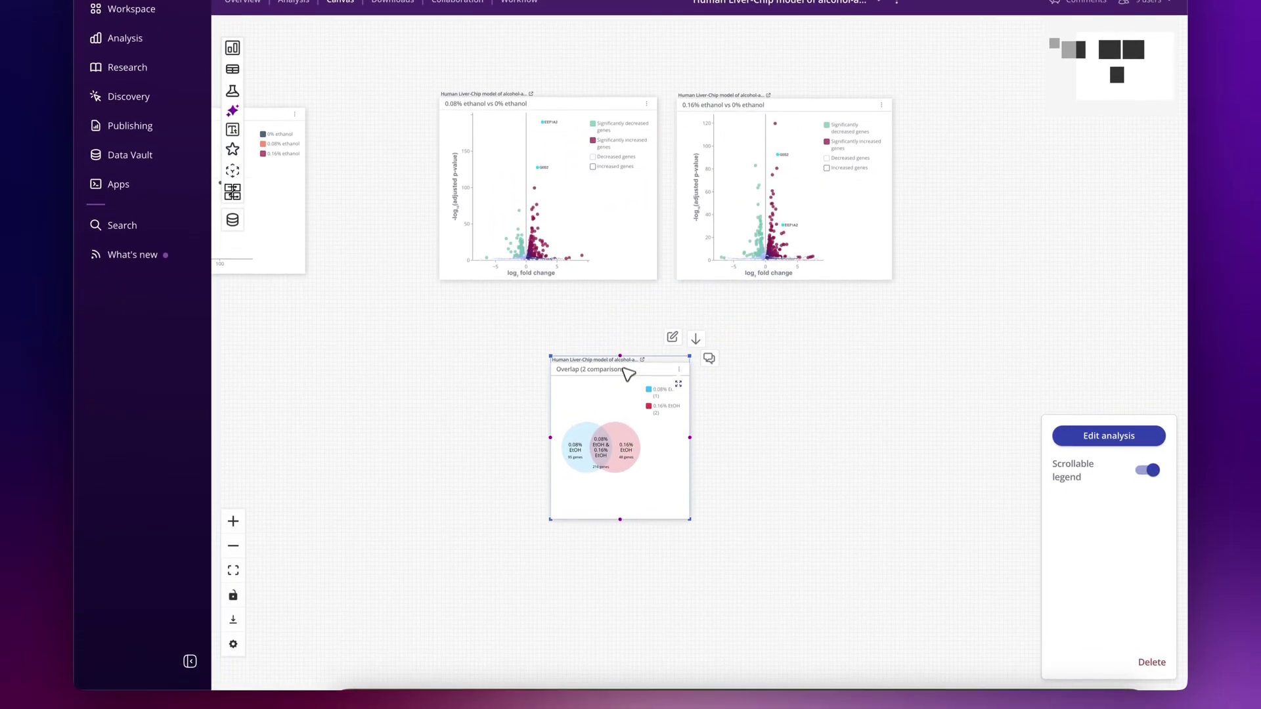
{"action": "left_click_drag", "start_coordinate": [692, 529], "coordinate": [832, 543]}
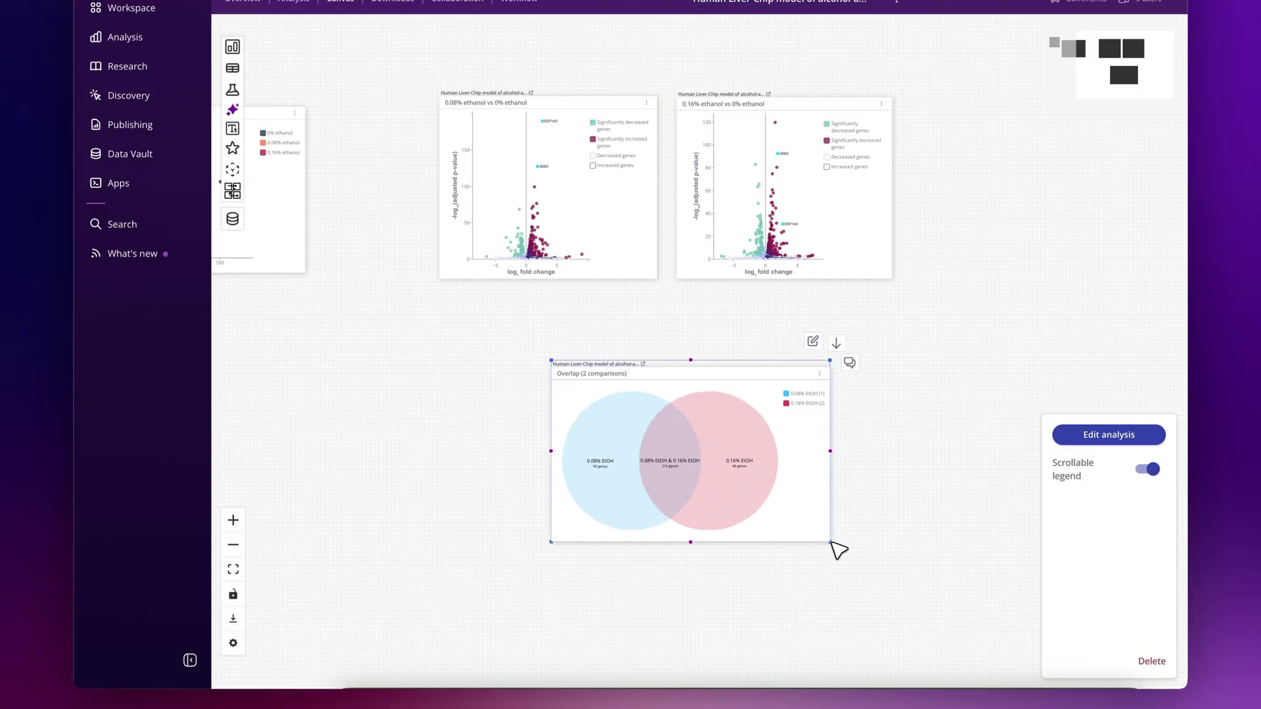
Connect the 0.08% and 0.16% ethanol volcano plots to the Venn card and centre it beneath them
{"action": "left_click", "coordinate": [600, 276]}
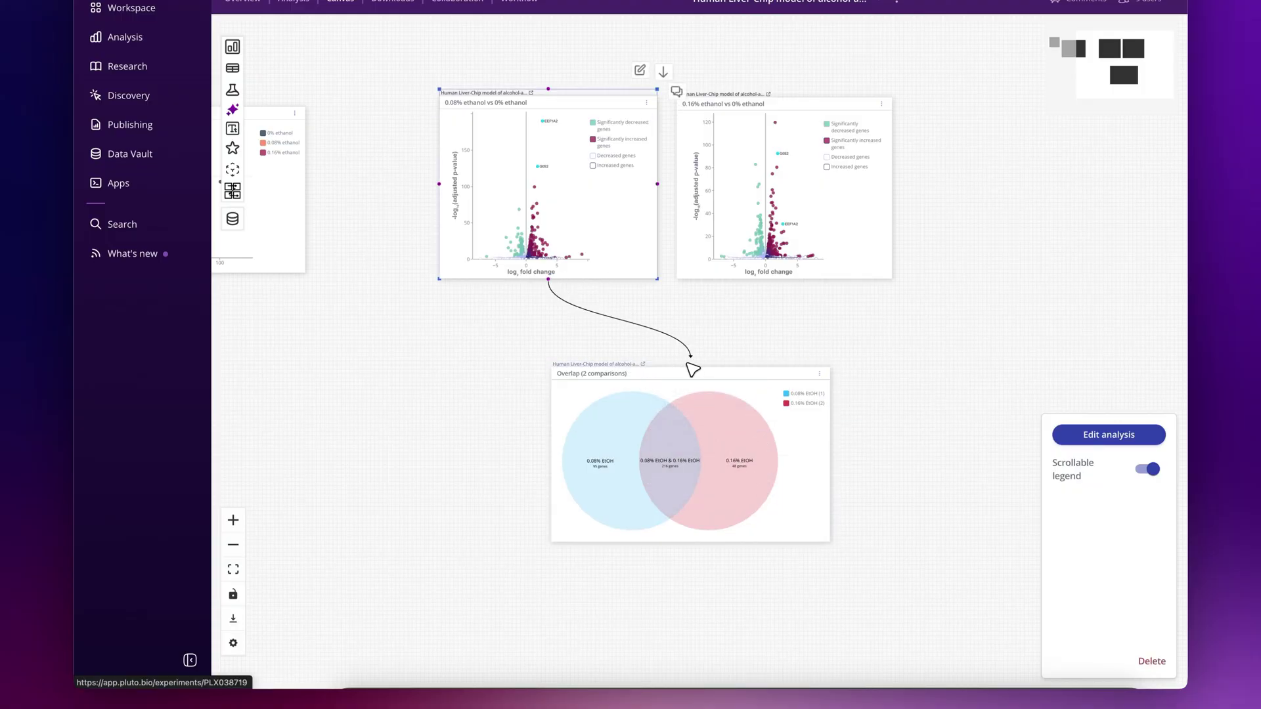
{"action": "left_click", "coordinate": [826, 275]}
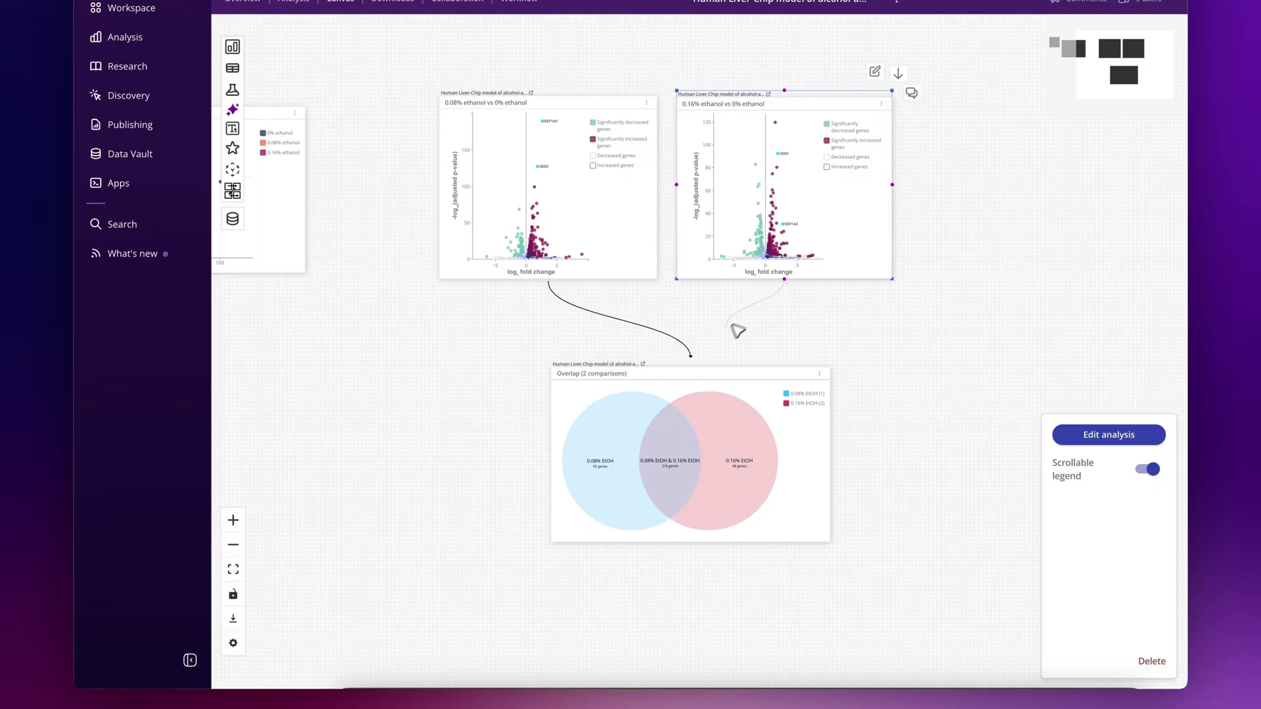
{"action": "left_click", "coordinate": [854, 394]}
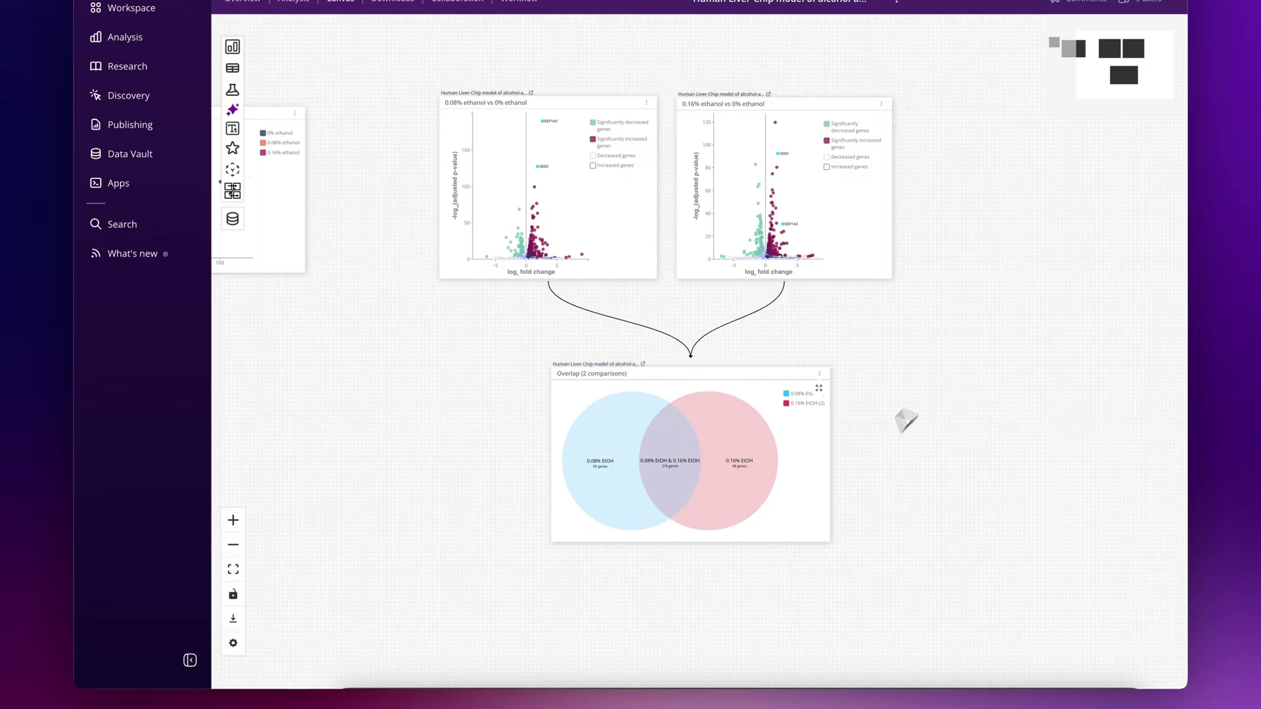
{"action": "left_click_drag", "start_coordinate": [719, 387], "coordinate": [700, 390]}
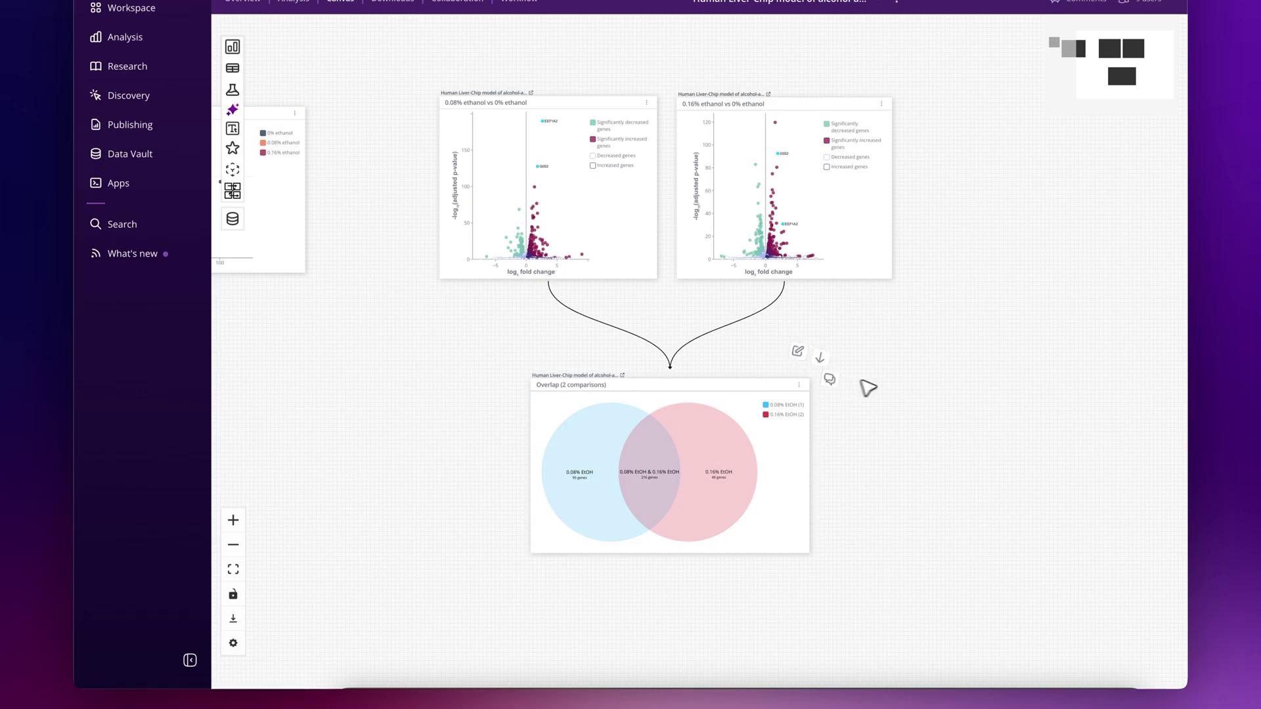
Add the Sample data table, placing it under the PCA plot and widening it
{"action": "scroll", "coordinate": [871, 477], "scroll_direction": "left", "scroll_amount": 2}
{"action": "scroll", "coordinate": [867, 479], "scroll_direction": "down", "scroll_amount": 5}
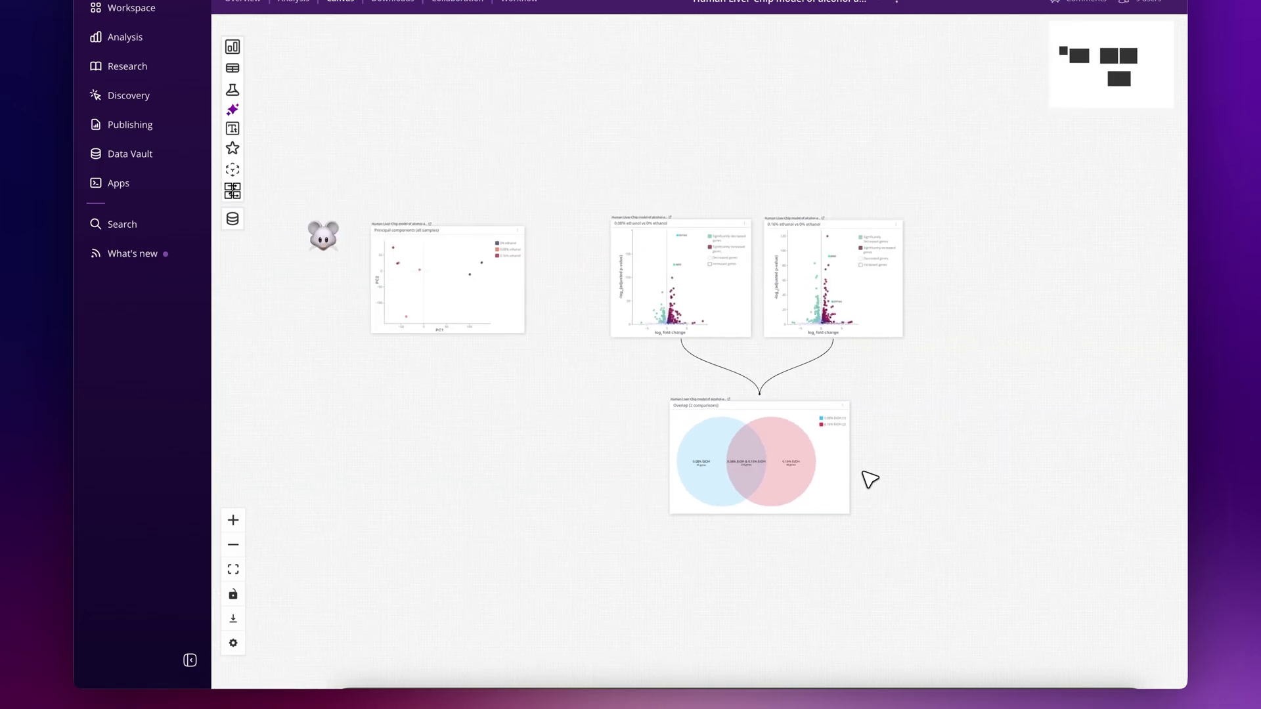
{"action": "left_click_drag", "start_coordinate": [599, 443], "coordinate": [605, 392]}
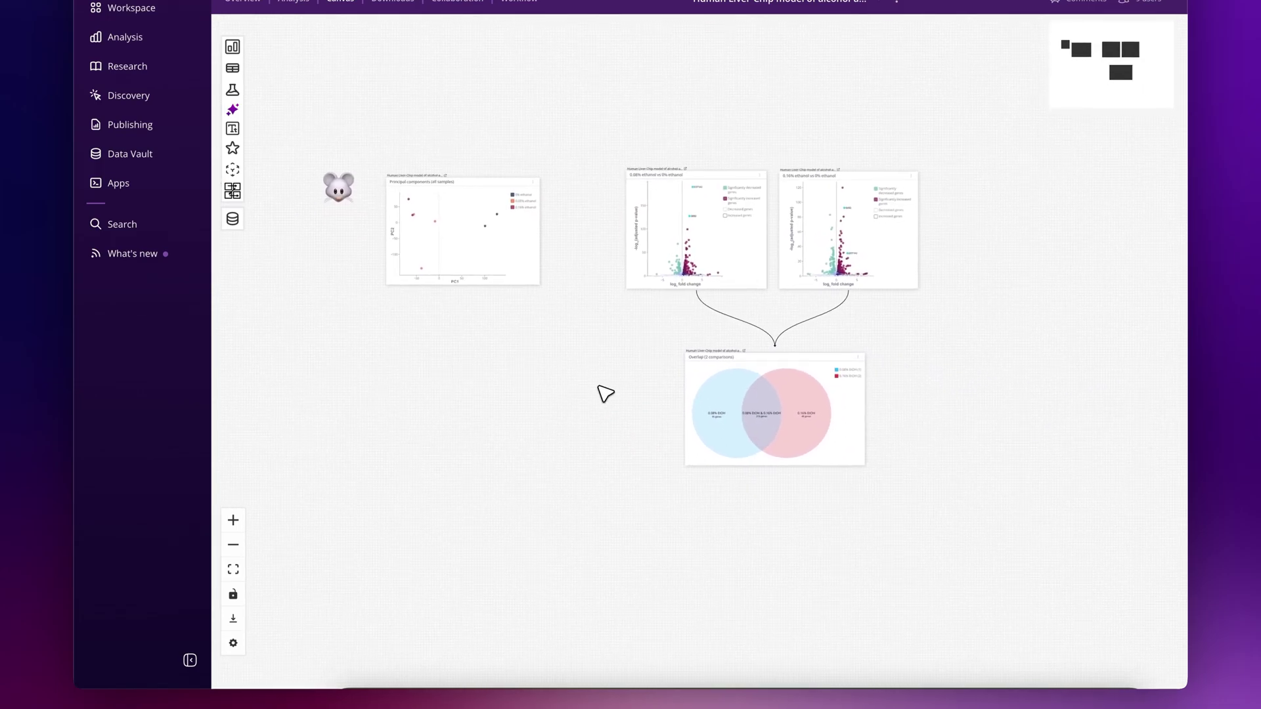
{"action": "scroll", "coordinate": [605, 392], "scroll_direction": "left", "scroll_amount": 2}
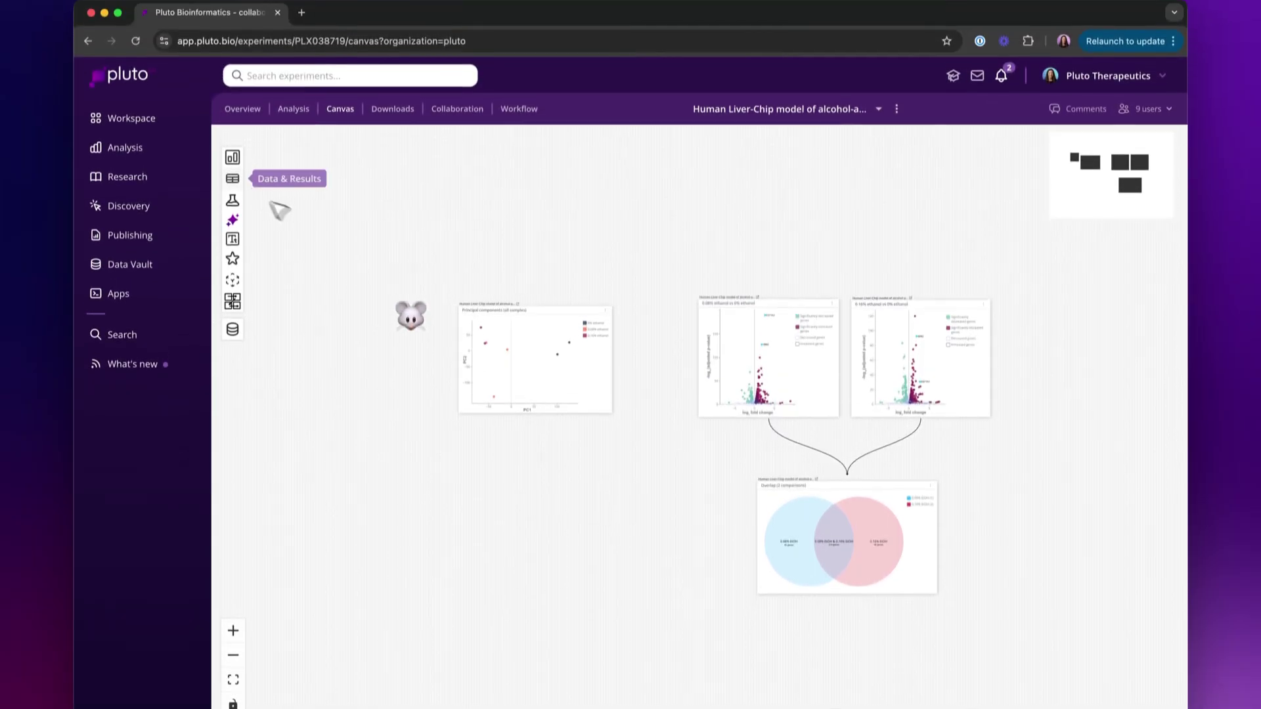
{"action": "left_click", "coordinate": [232, 178]}
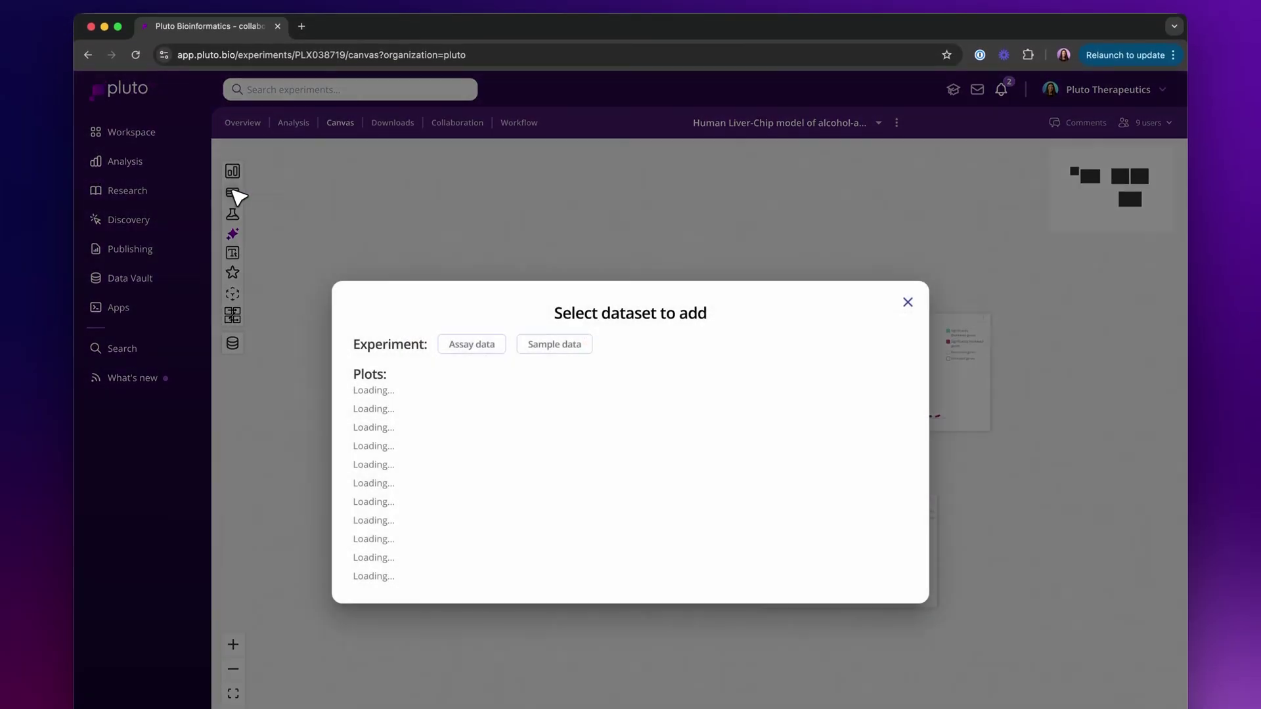
{"action": "left_click", "coordinate": [557, 297]}
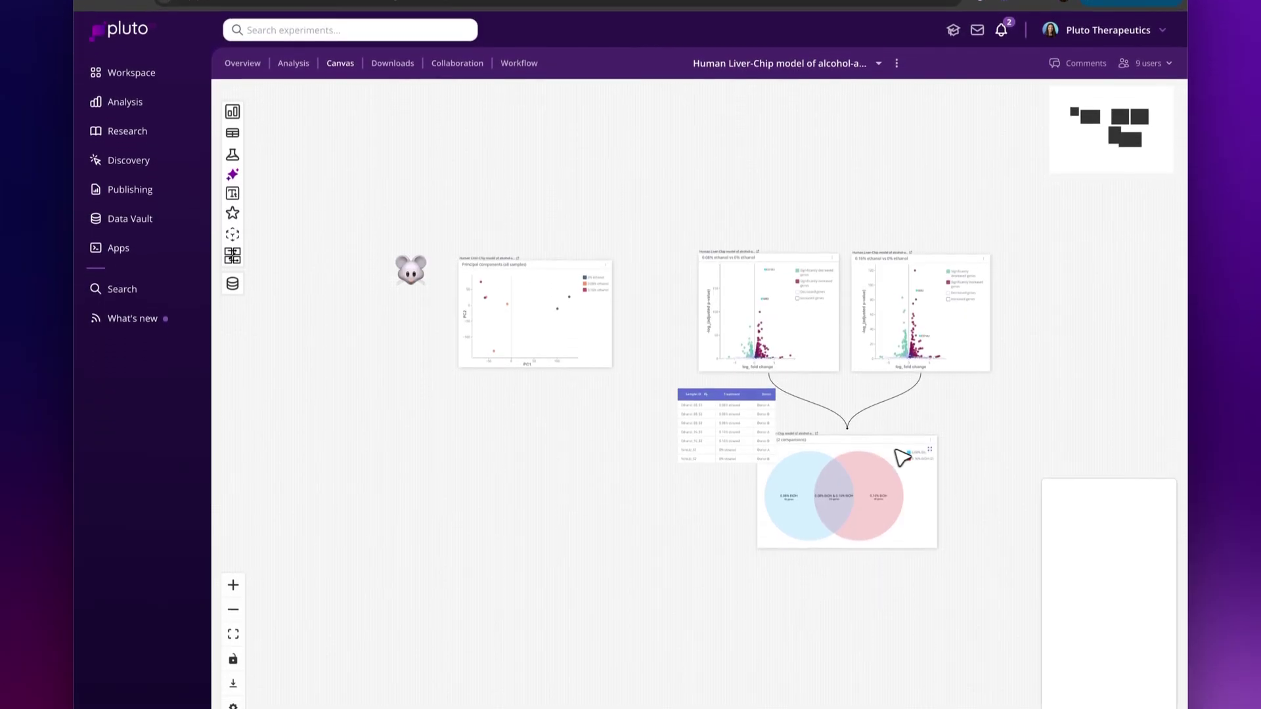
{"action": "left_click_drag", "start_coordinate": [704, 456], "coordinate": [465, 512]}
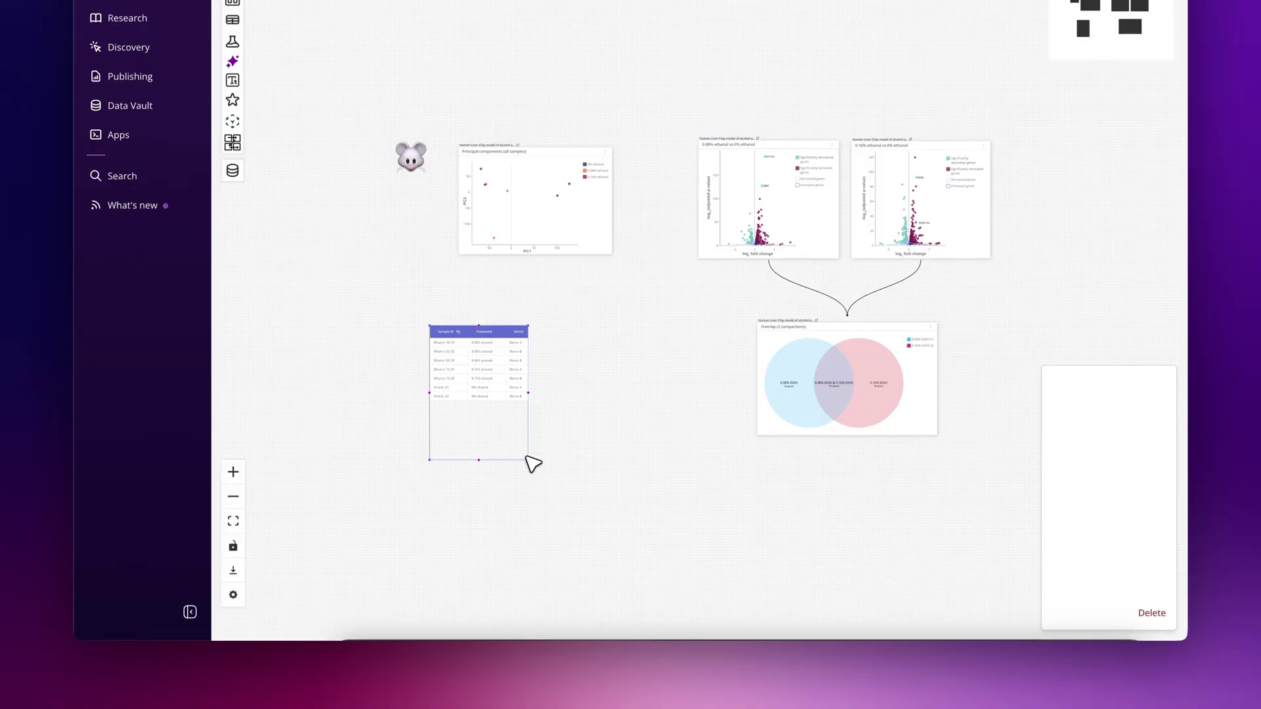
{"action": "left_click_drag", "start_coordinate": [530, 464], "coordinate": [604, 441]}
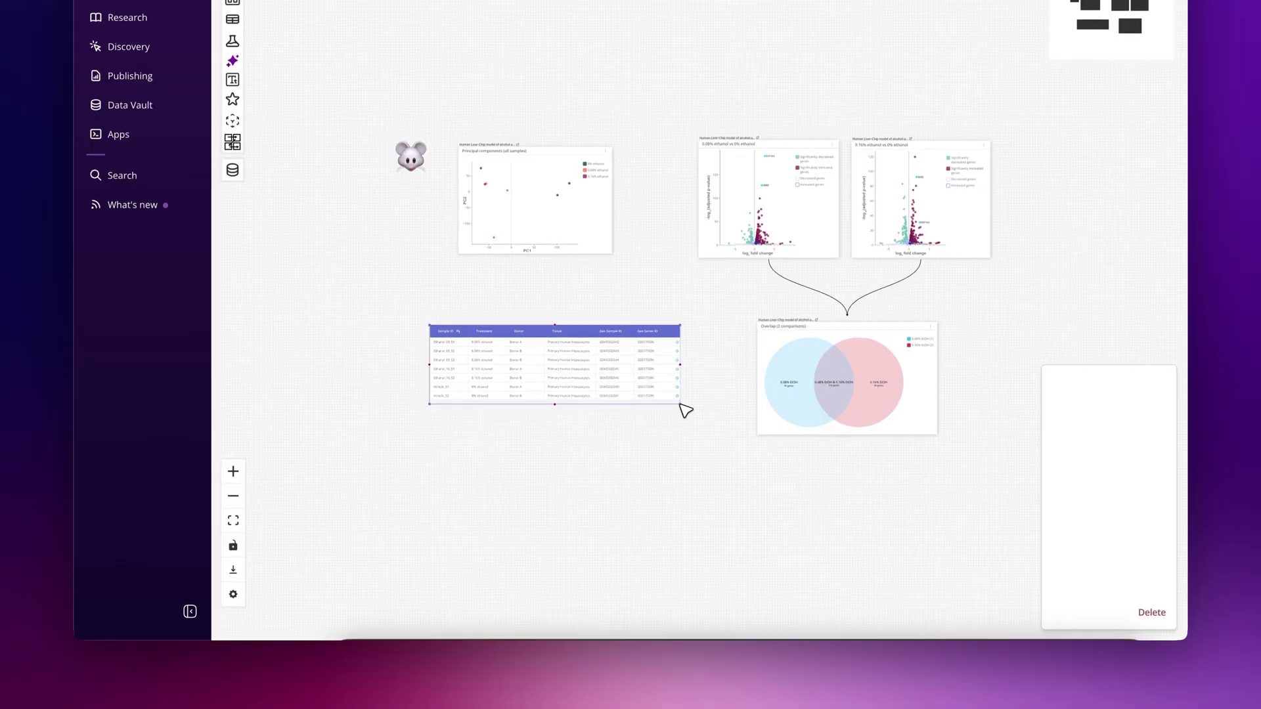